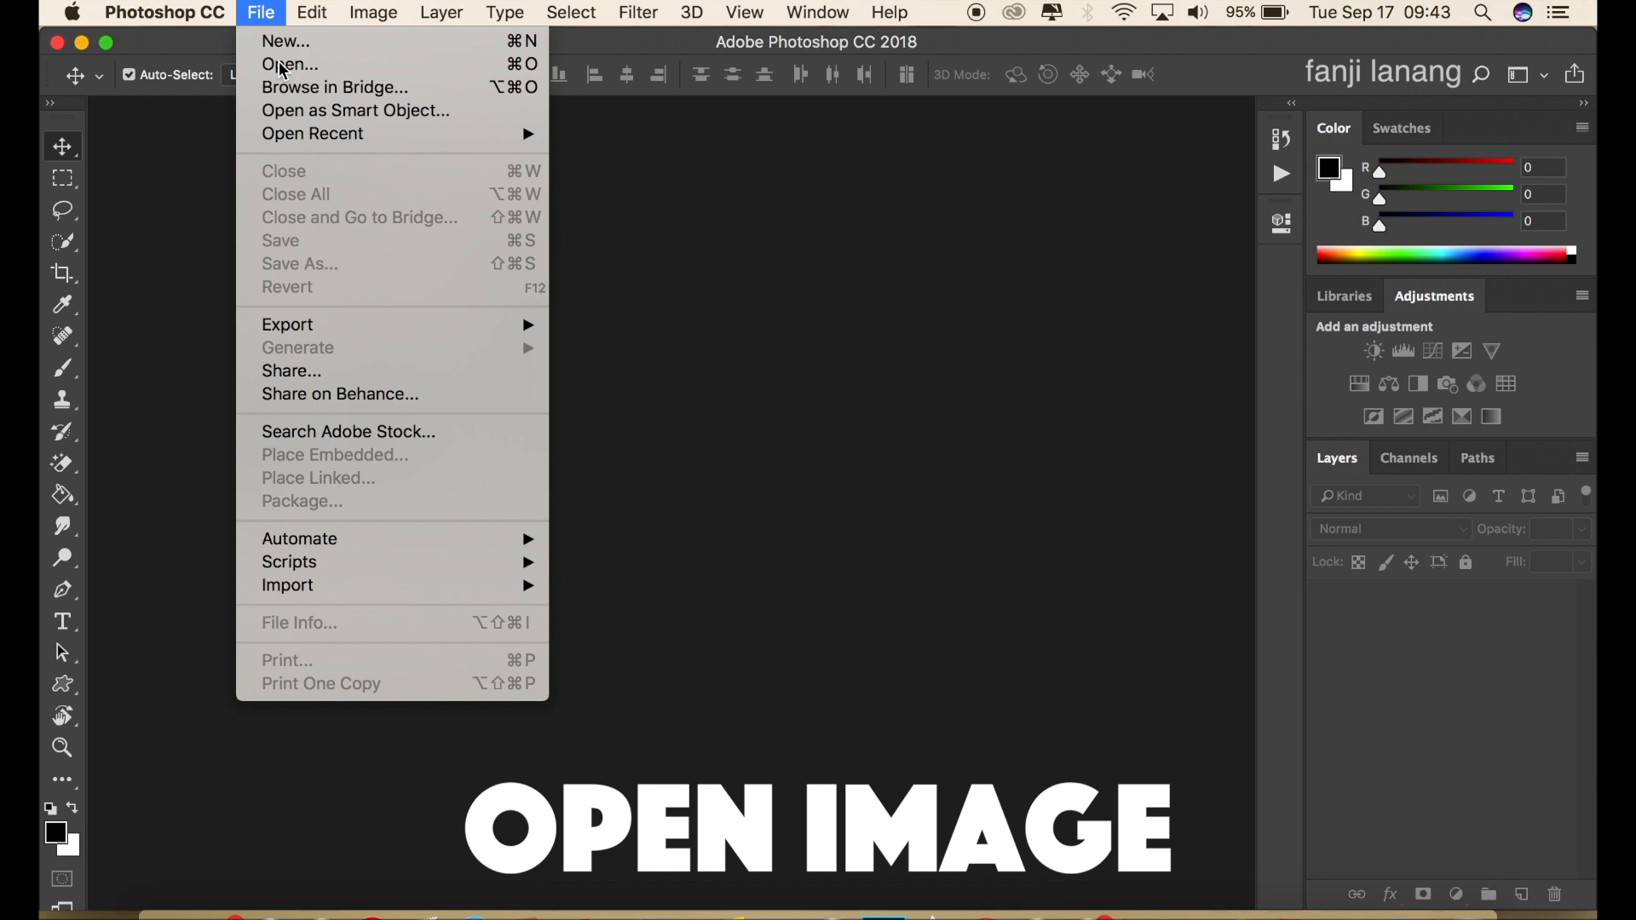
Open the image IMG_9393.jpg from the Desktop
{"action": "left_click", "coordinate": [284, 65]}
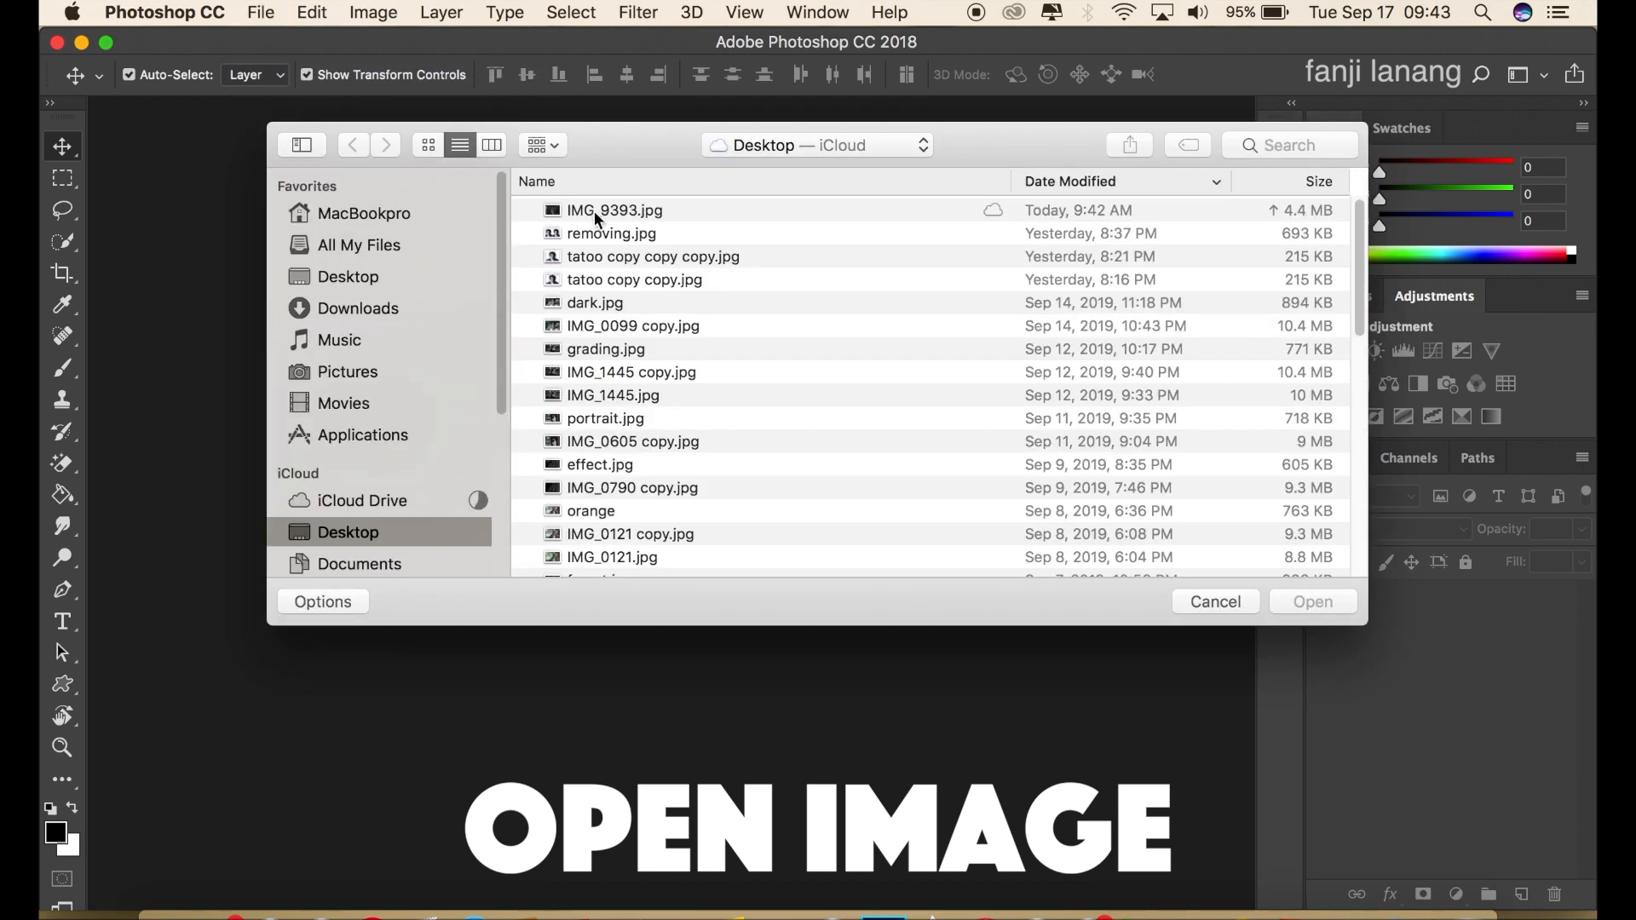
{"action": "left_click", "coordinate": [598, 218]}
{"action": "left_click", "coordinate": [1312, 601]}
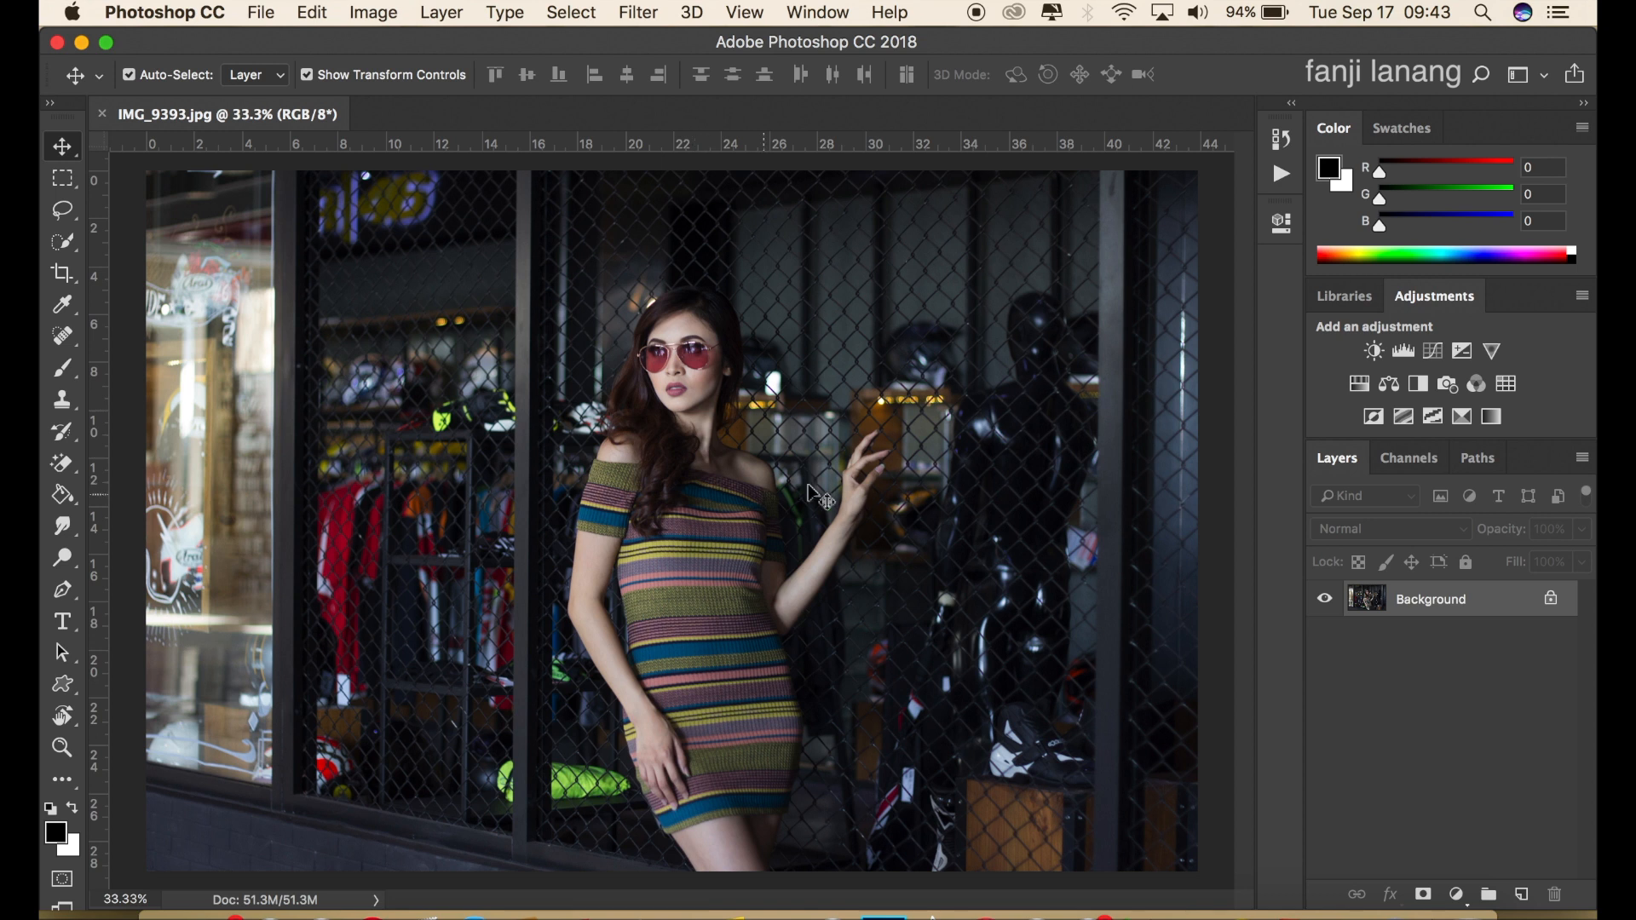
Duplicate the Background layer and open the Camera Raw Filter on the copy
{"action": "left_click_drag", "start_coordinate": [1493, 605], "coordinate": [1522, 893]}
{"action": "left_click", "coordinate": [645, 13]}
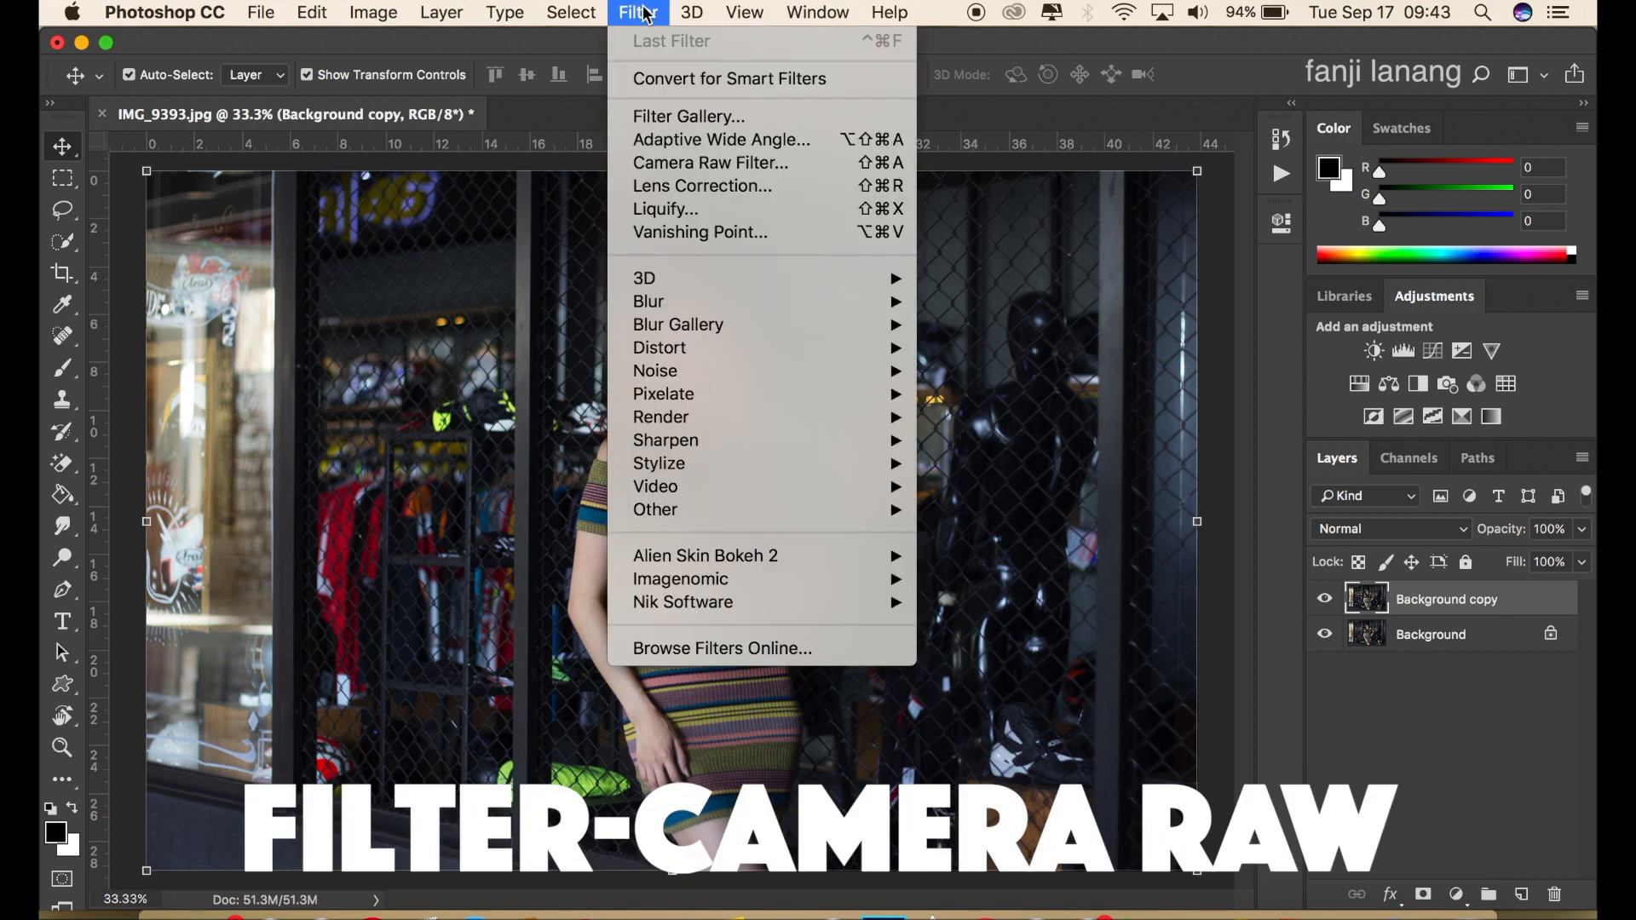
{"action": "left_click", "coordinate": [654, 164]}
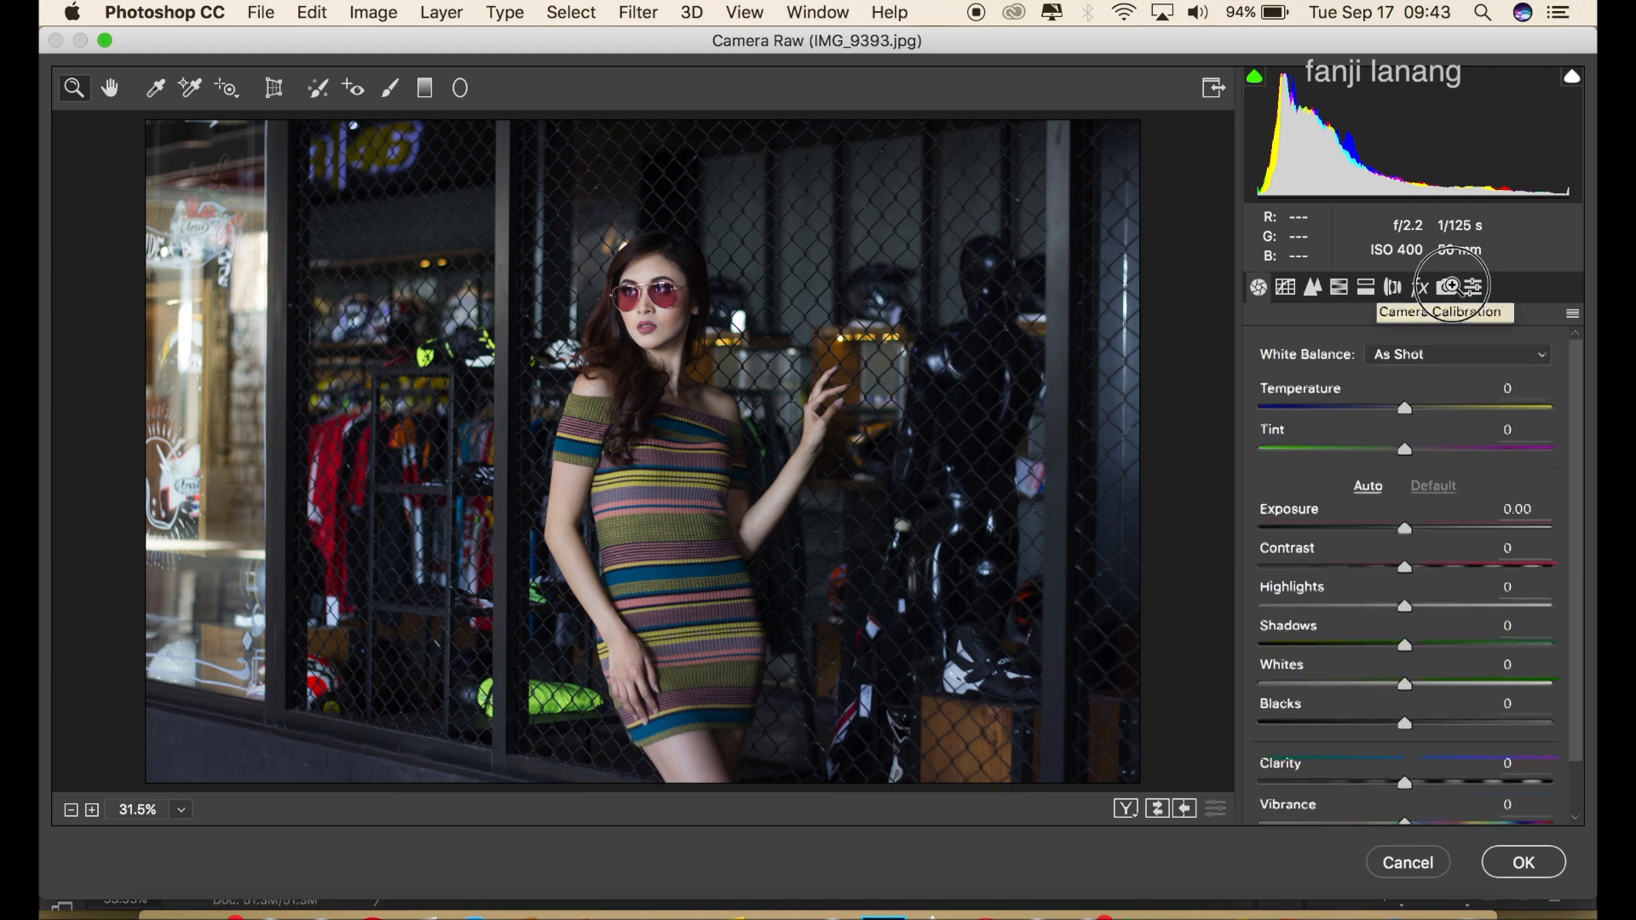
In Camera Calibration, set the Red Primary hue to +100, Green Primary hue to +100 and Blue Primary hue to -100
{"action": "left_click", "coordinate": [1458, 292]}
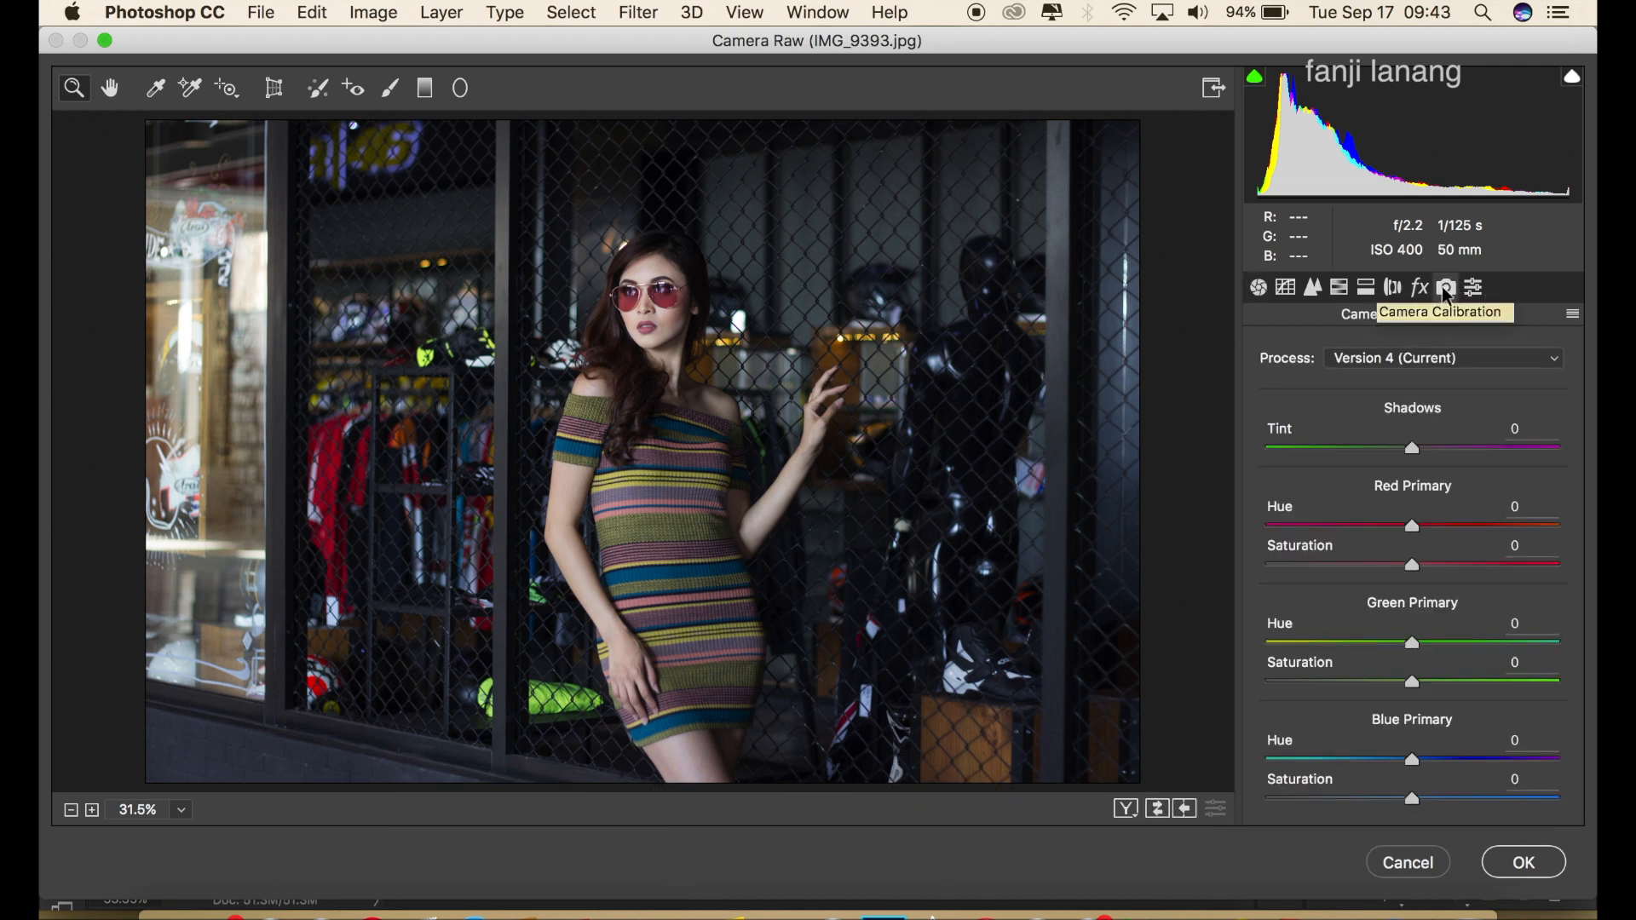
{"action": "left_click_drag", "start_coordinate": [1545, 527], "coordinate": [1584, 541]}
{"action": "left_click_drag", "start_coordinate": [1421, 645], "coordinate": [1577, 643]}
{"action": "left_click_drag", "start_coordinate": [1413, 766], "coordinate": [1204, 756]}
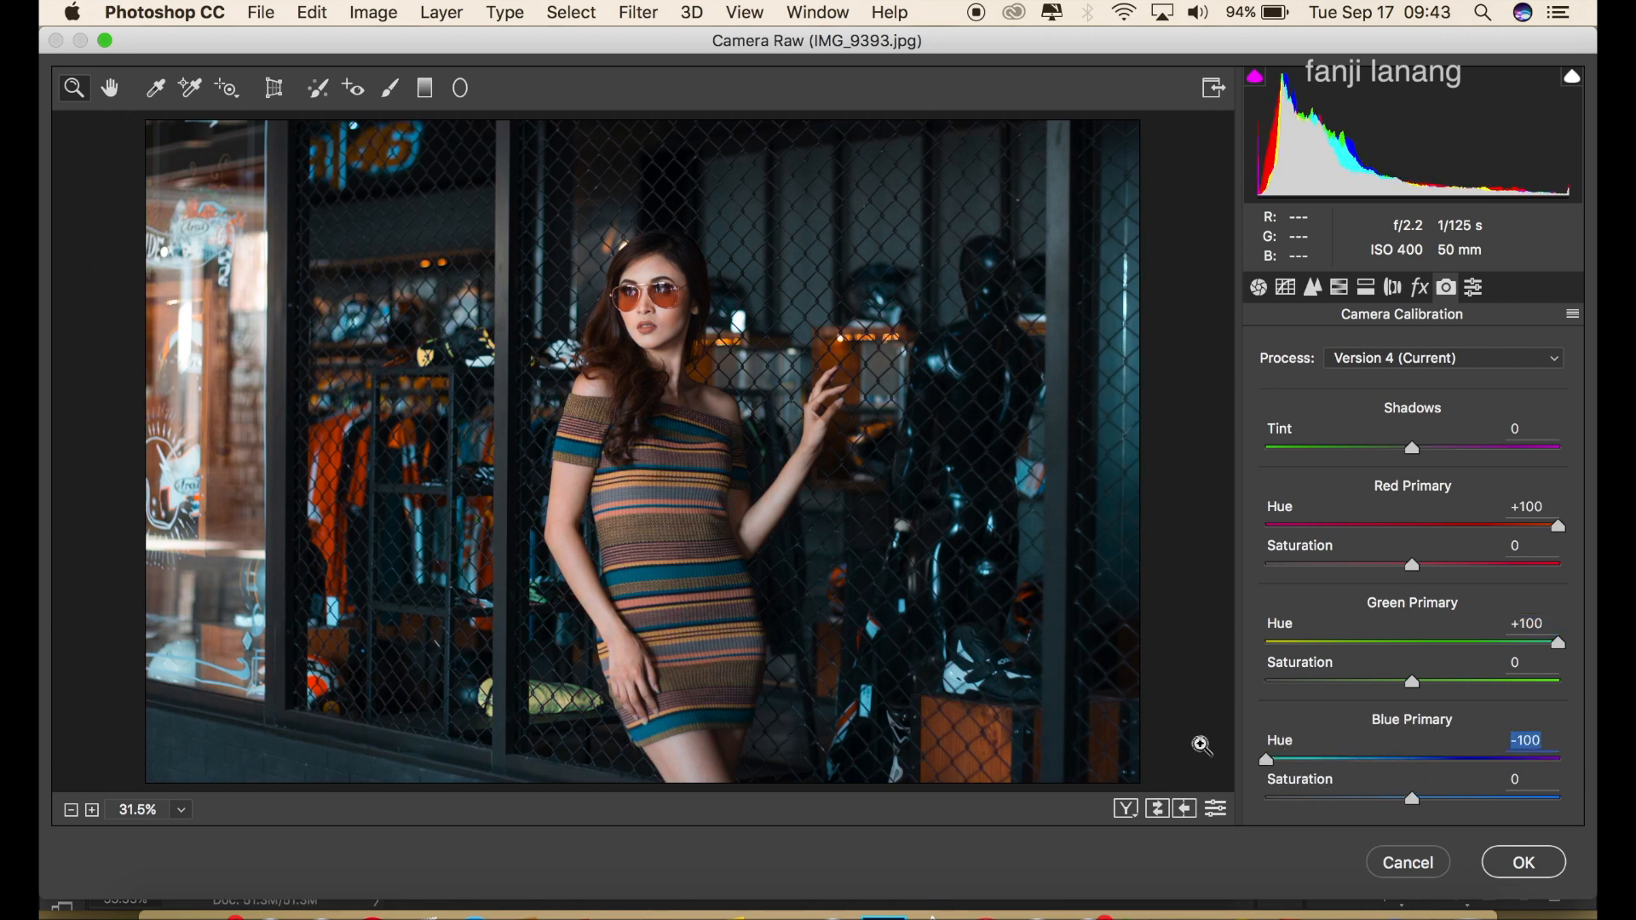
{"action": "left_click", "coordinate": [1561, 525]}
{"action": "left_click", "coordinate": [1561, 644]}
{"action": "left_click_drag", "start_coordinate": [1594, 645], "coordinate": [1591, 645]}
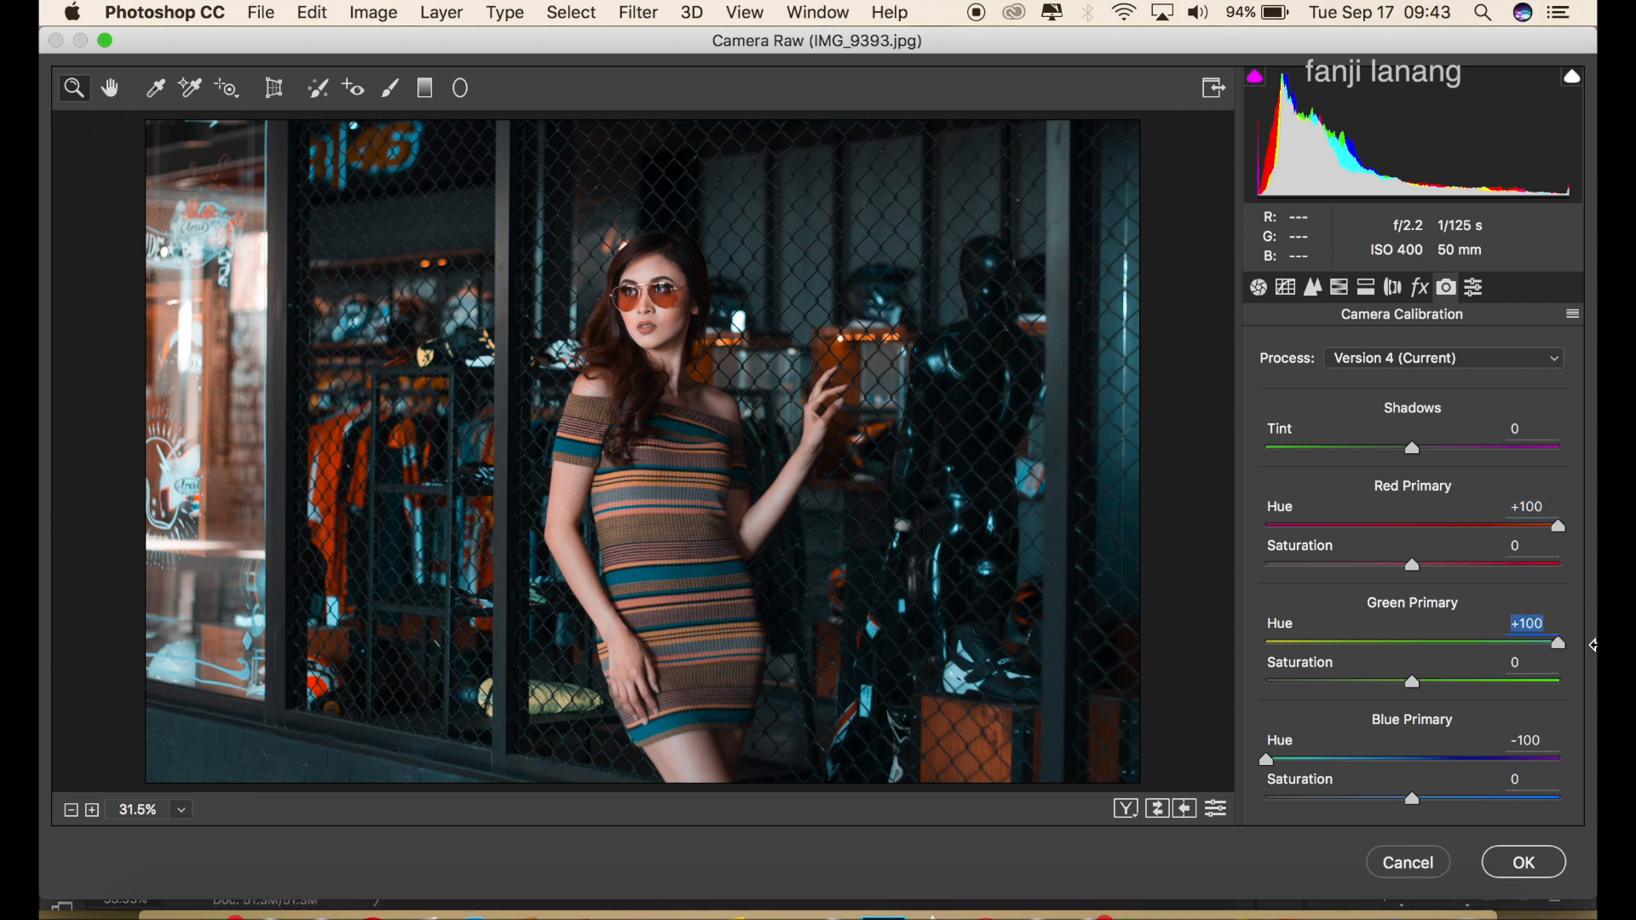
In Split Toning, set the Highlights hue to 60 and saturation to 25
{"action": "left_click", "coordinate": [1419, 287]}
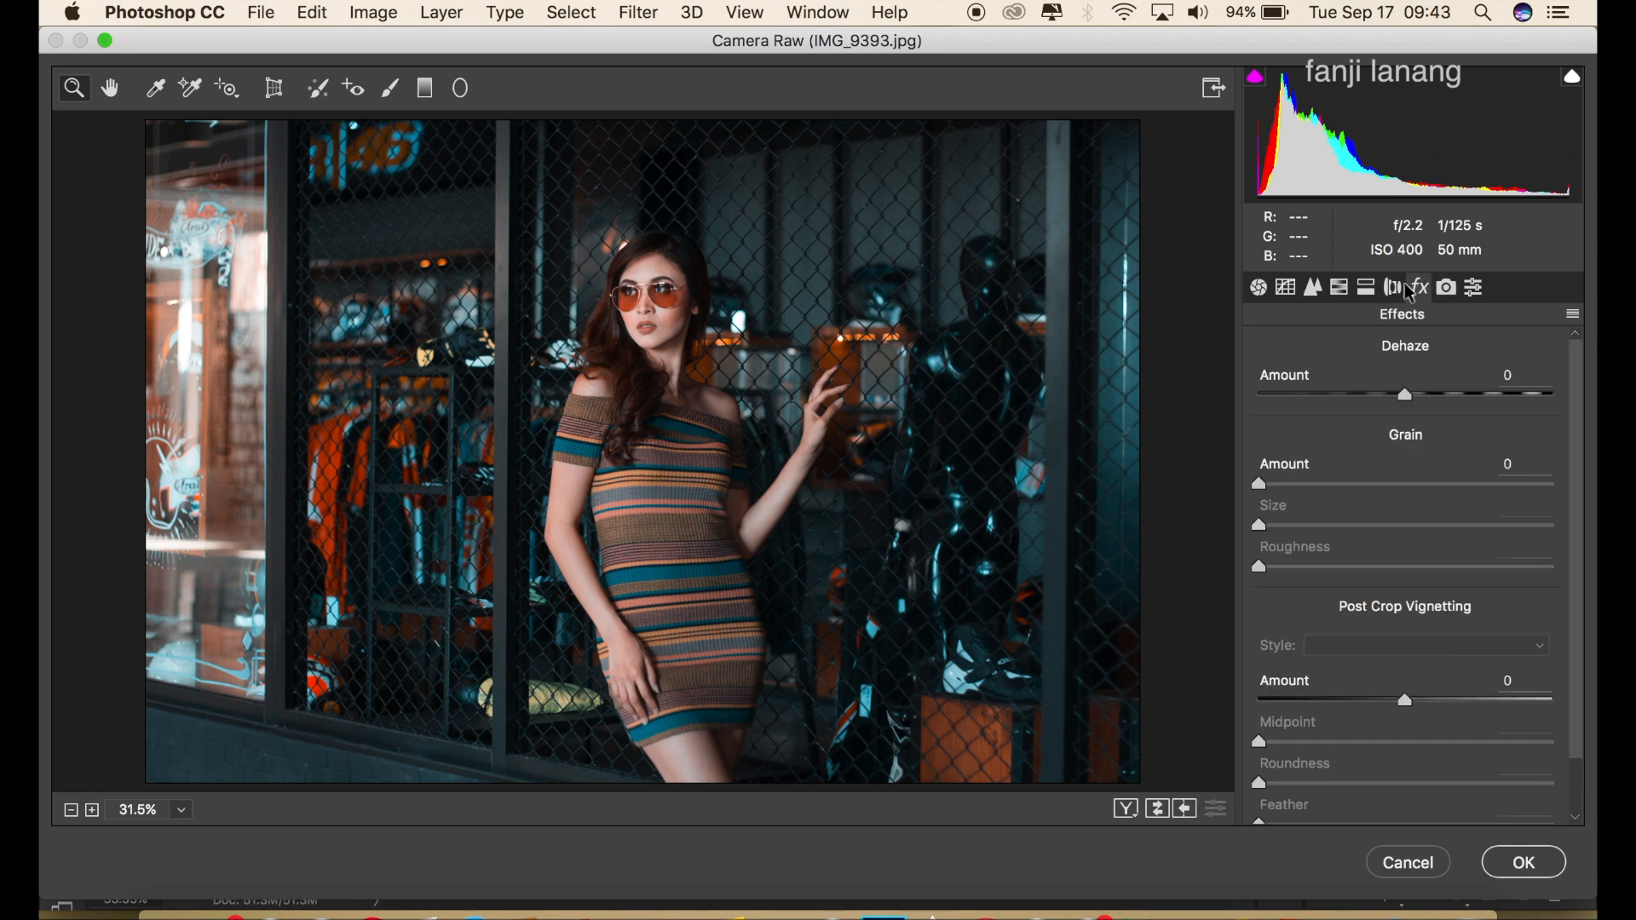
{"action": "left_click", "coordinate": [1393, 288]}
{"action": "left_click", "coordinate": [1374, 288]}
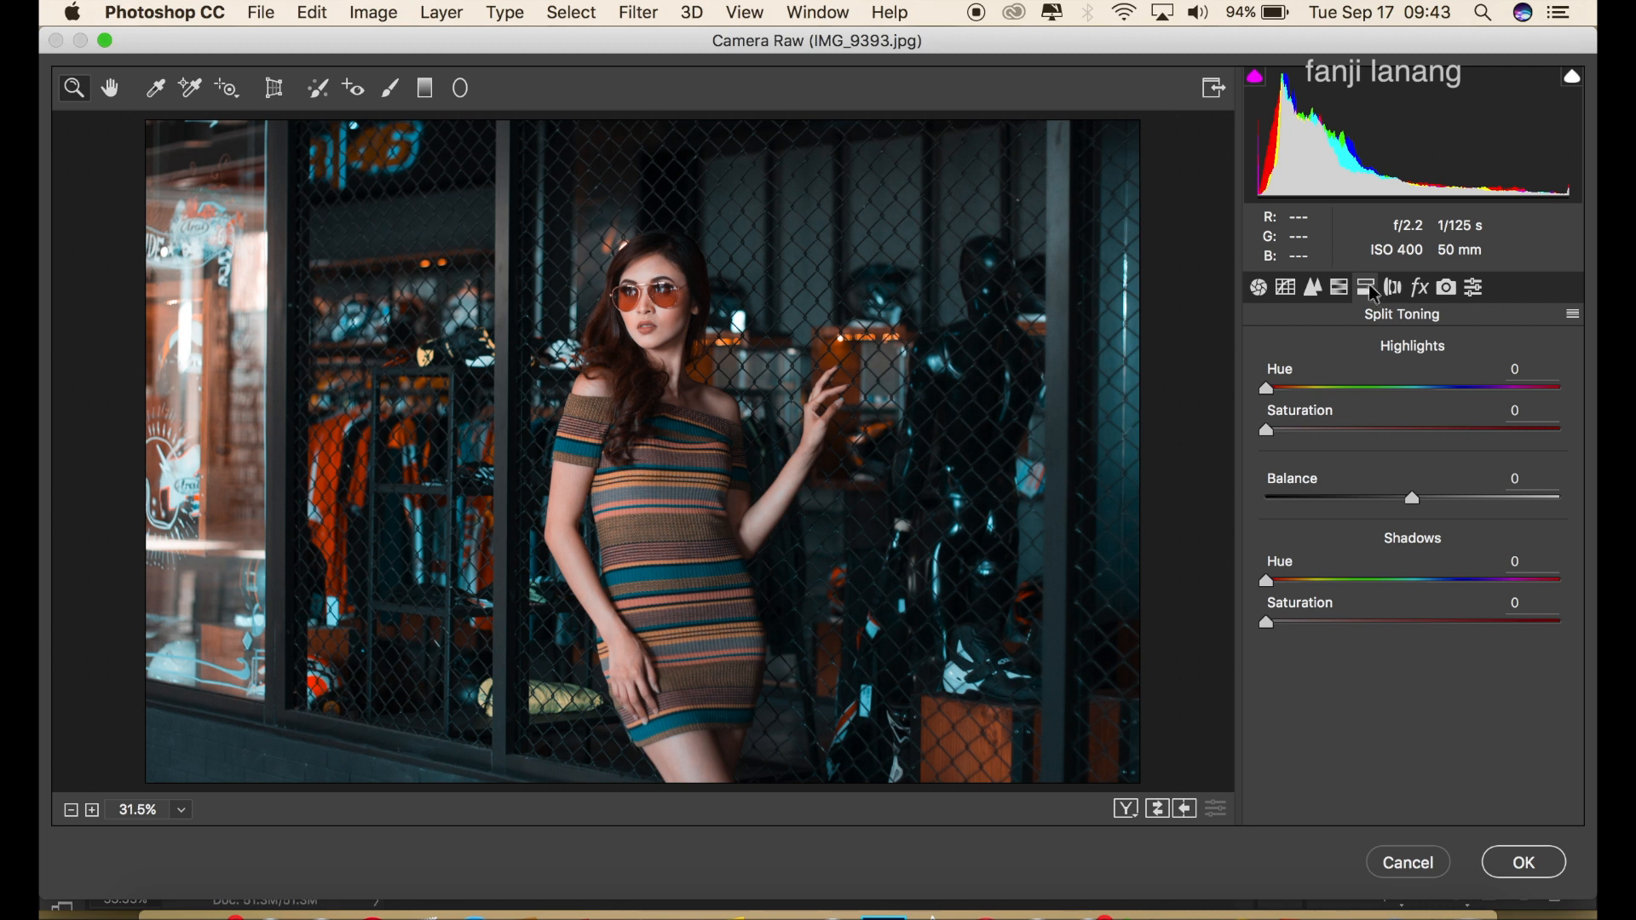
{"action": "left_click", "coordinate": [1320, 392]}
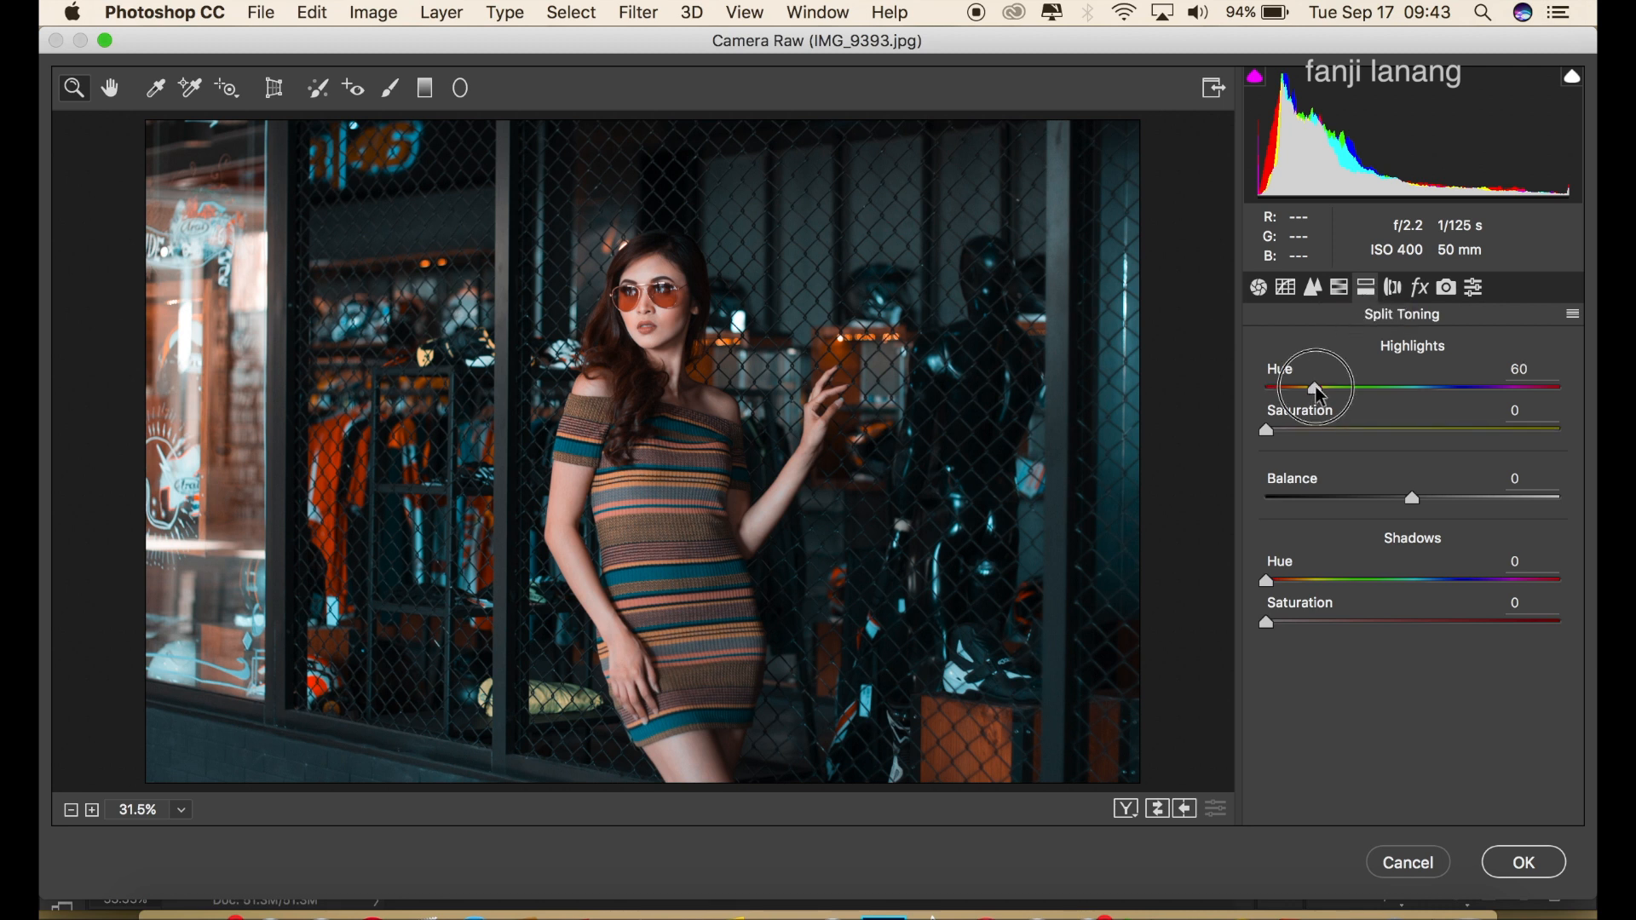
{"action": "left_click", "coordinate": [1313, 430]}
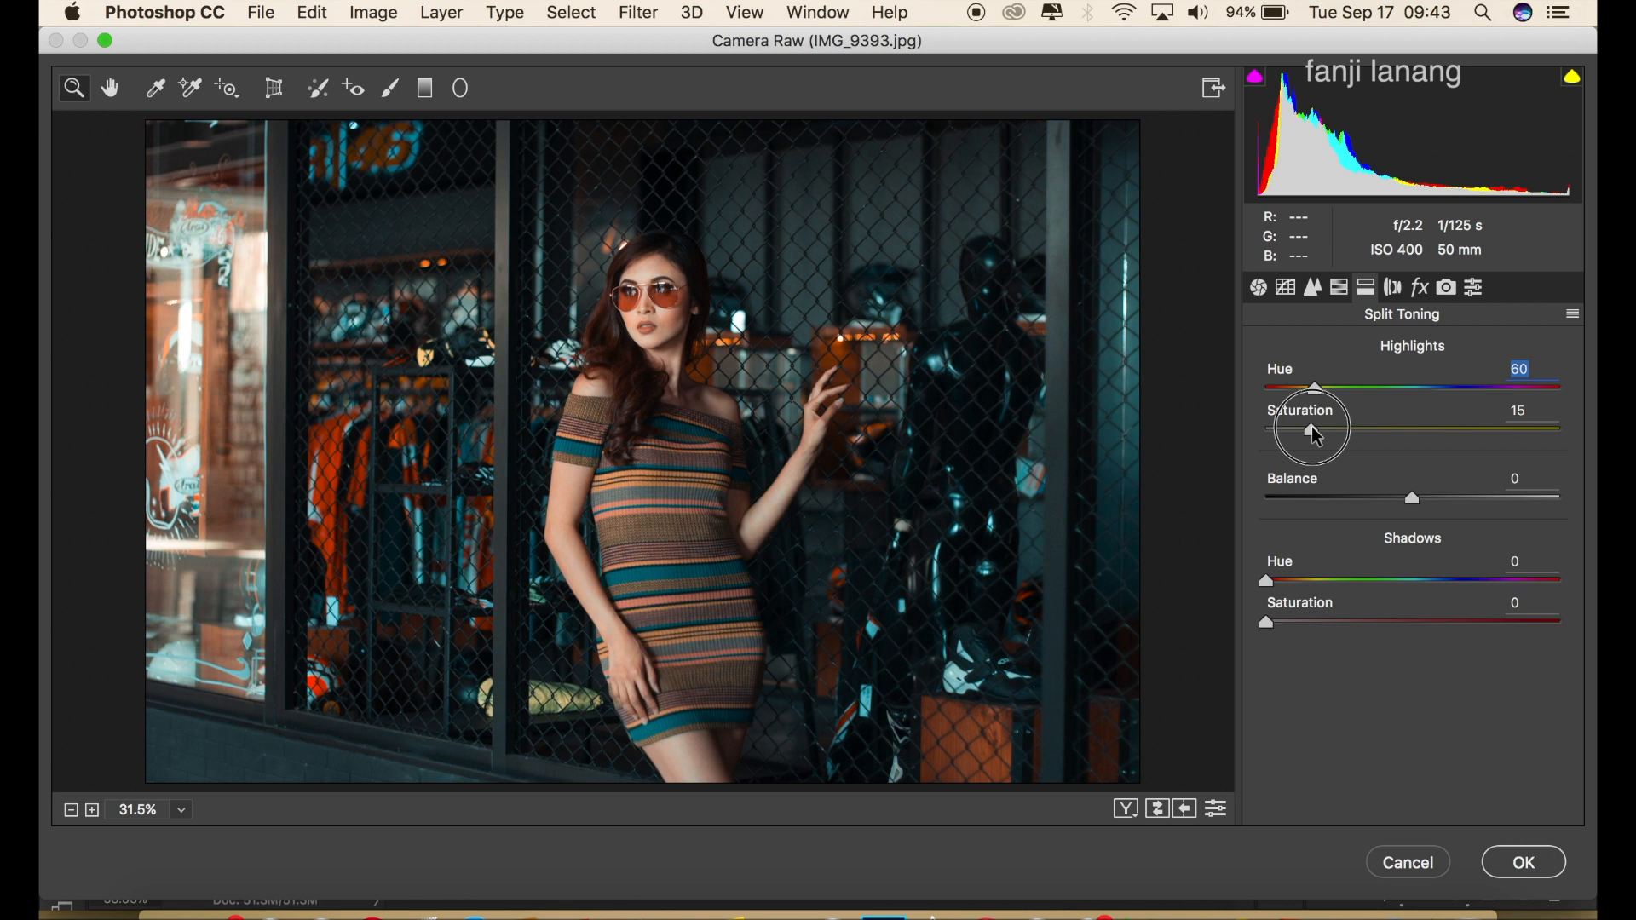
{"action": "mouse_move", "coordinate": [1317, 435]}
{"action": "left_mouse_down"}
{"action": "mouse_move", "coordinate": [1365, 436]}
{"action": "mouse_move", "coordinate": [1343, 444]}
{"action": "left_mouse_up"}
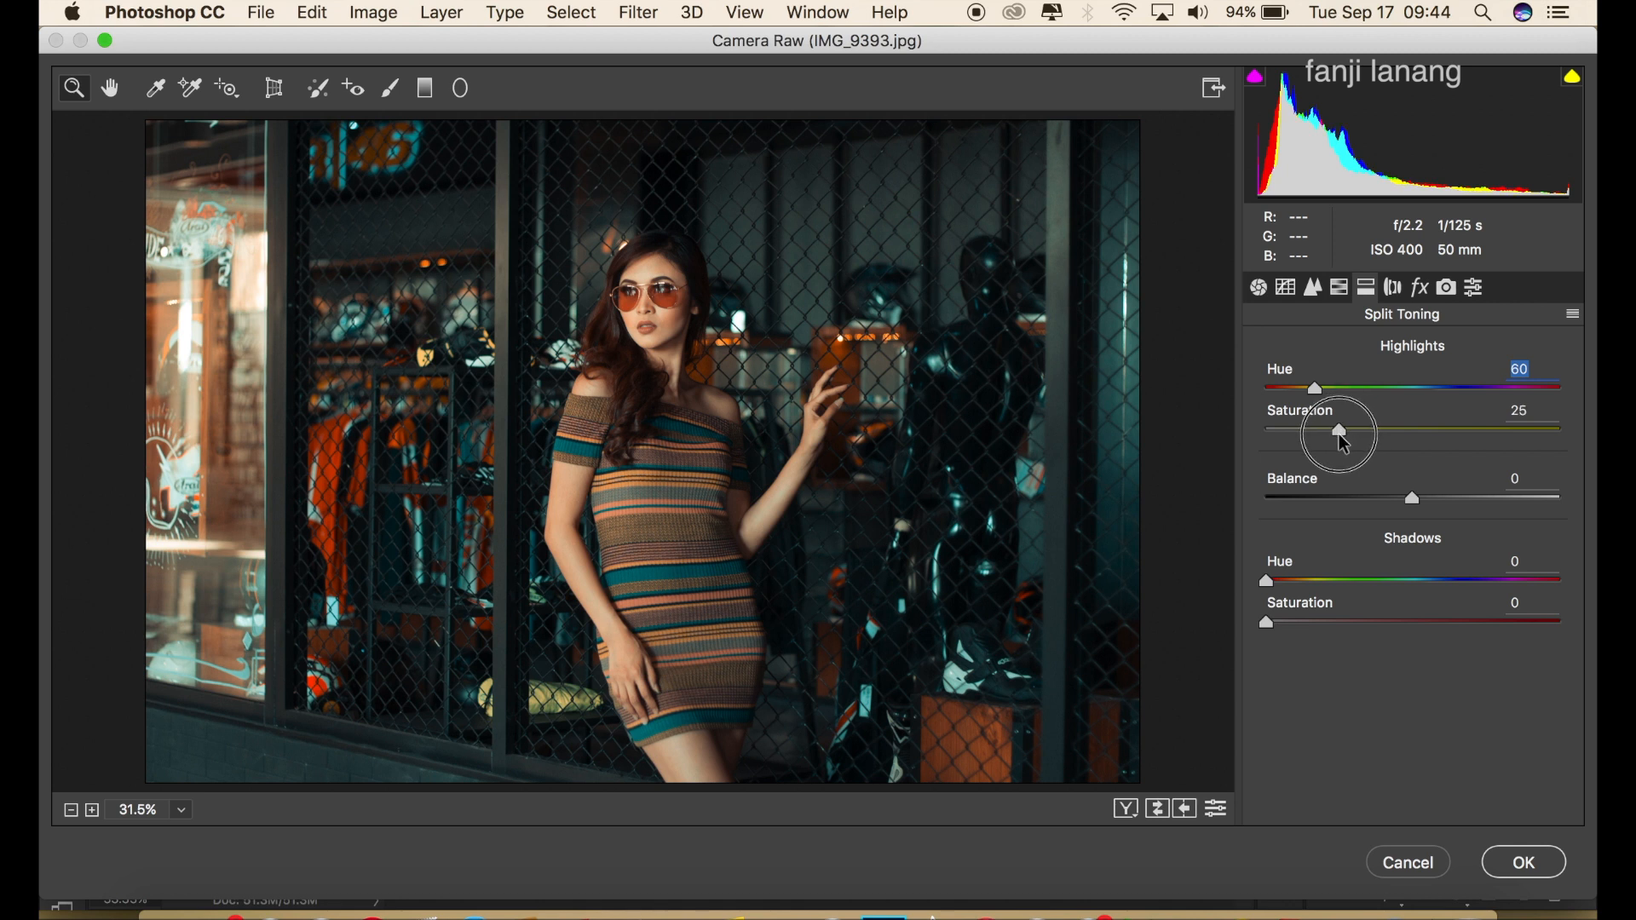
{"action": "left_click_drag", "start_coordinate": [1343, 444], "coordinate": [1343, 444]}
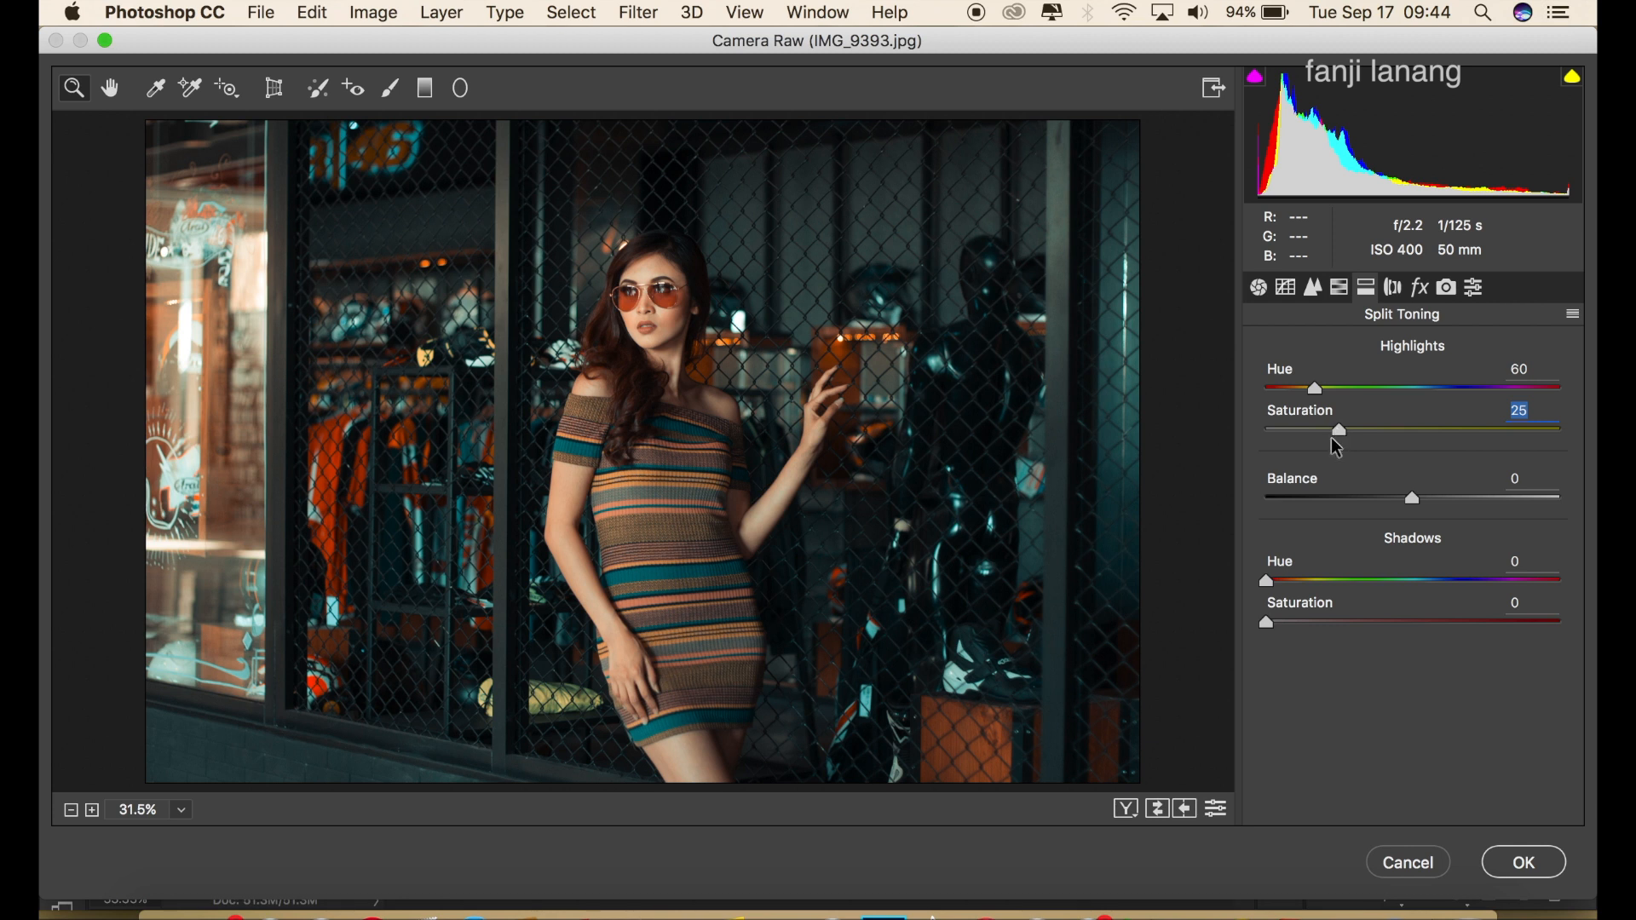
In the HSL luminance adjustments, set Blues to -100 and Aquas to -30
{"action": "left_click", "coordinate": [1339, 290]}
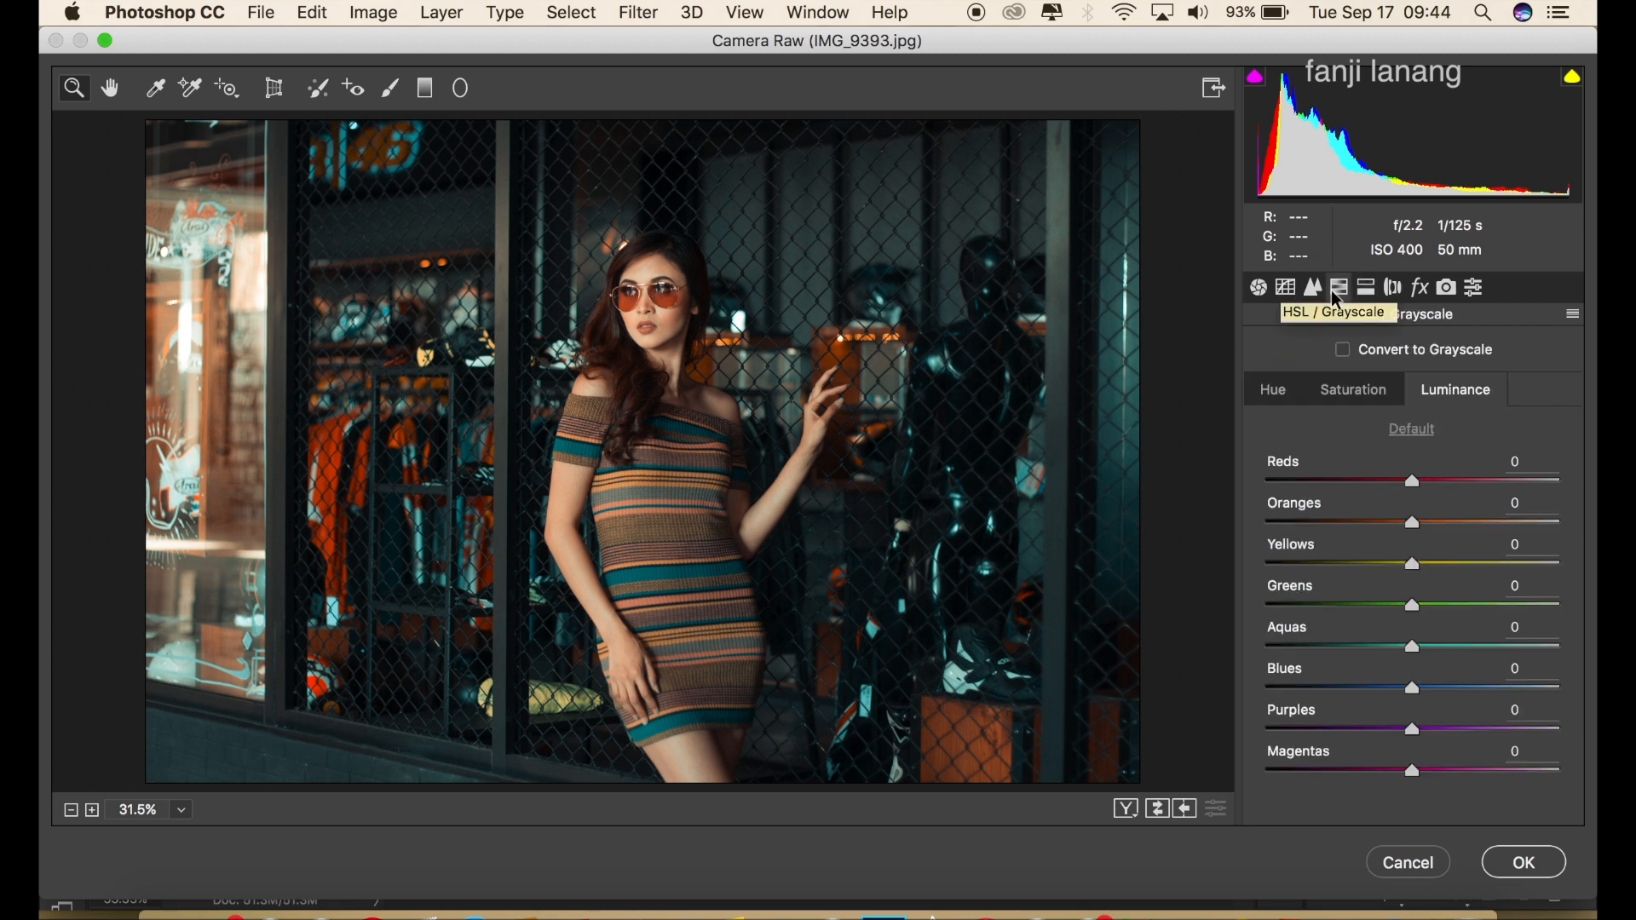
{"action": "left_click_drag", "start_coordinate": [1380, 688], "coordinate": [1177, 681]}
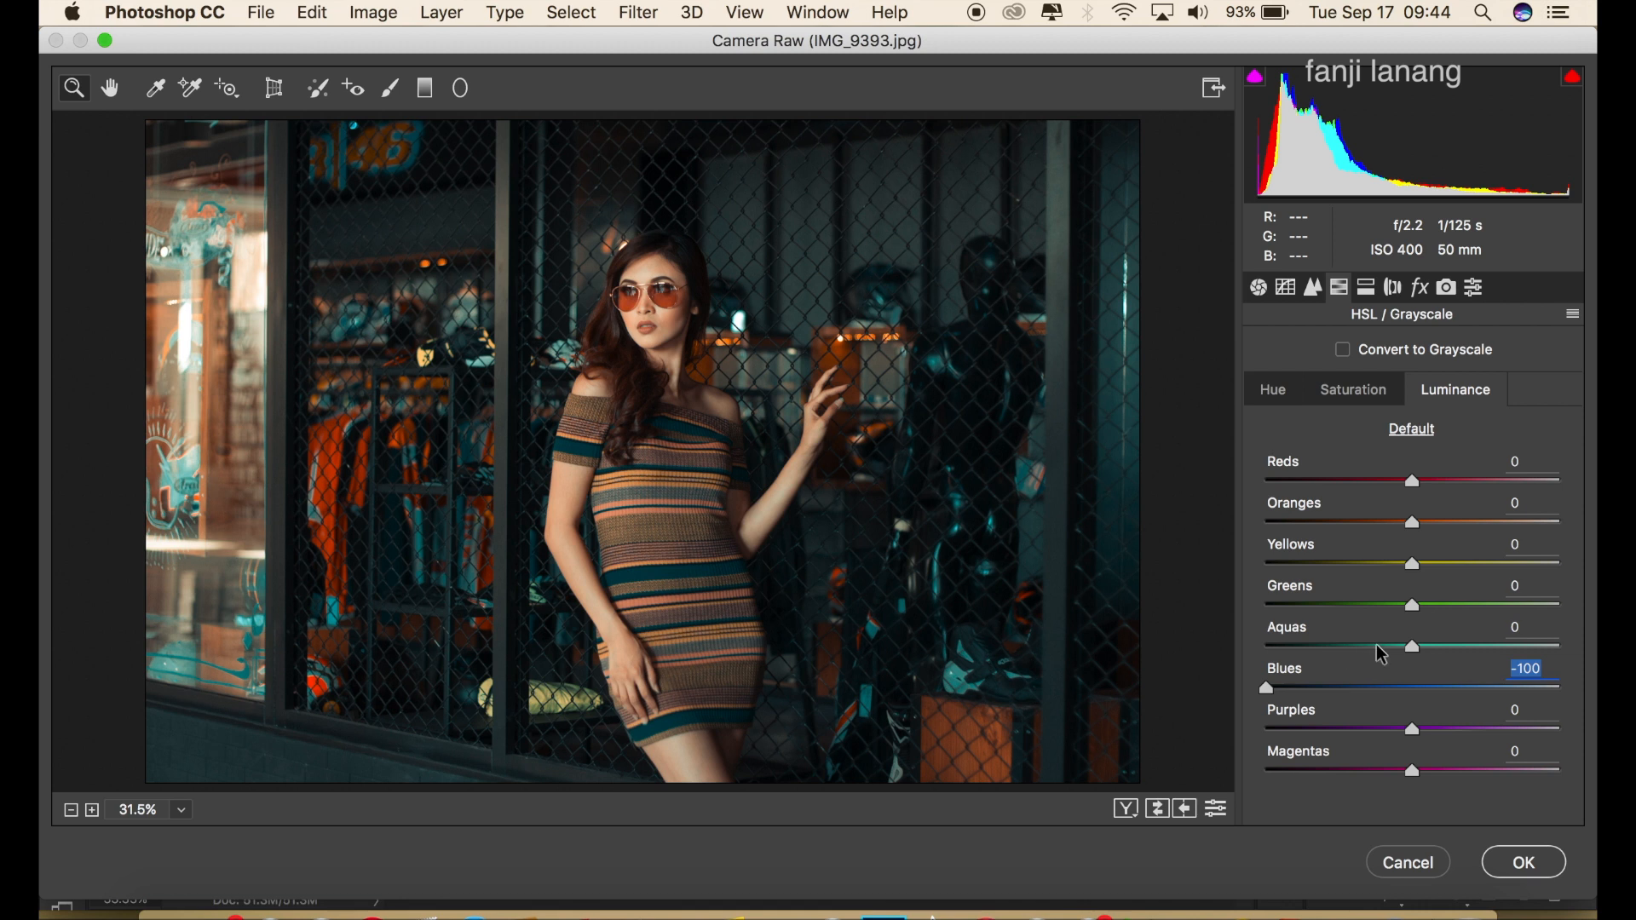
{"action": "mouse_move", "coordinate": [1382, 654]}
{"action": "left_mouse_down"}
{"action": "mouse_move", "coordinate": [1367, 648]}
{"action": "mouse_move", "coordinate": [1373, 662]}
{"action": "left_mouse_up"}
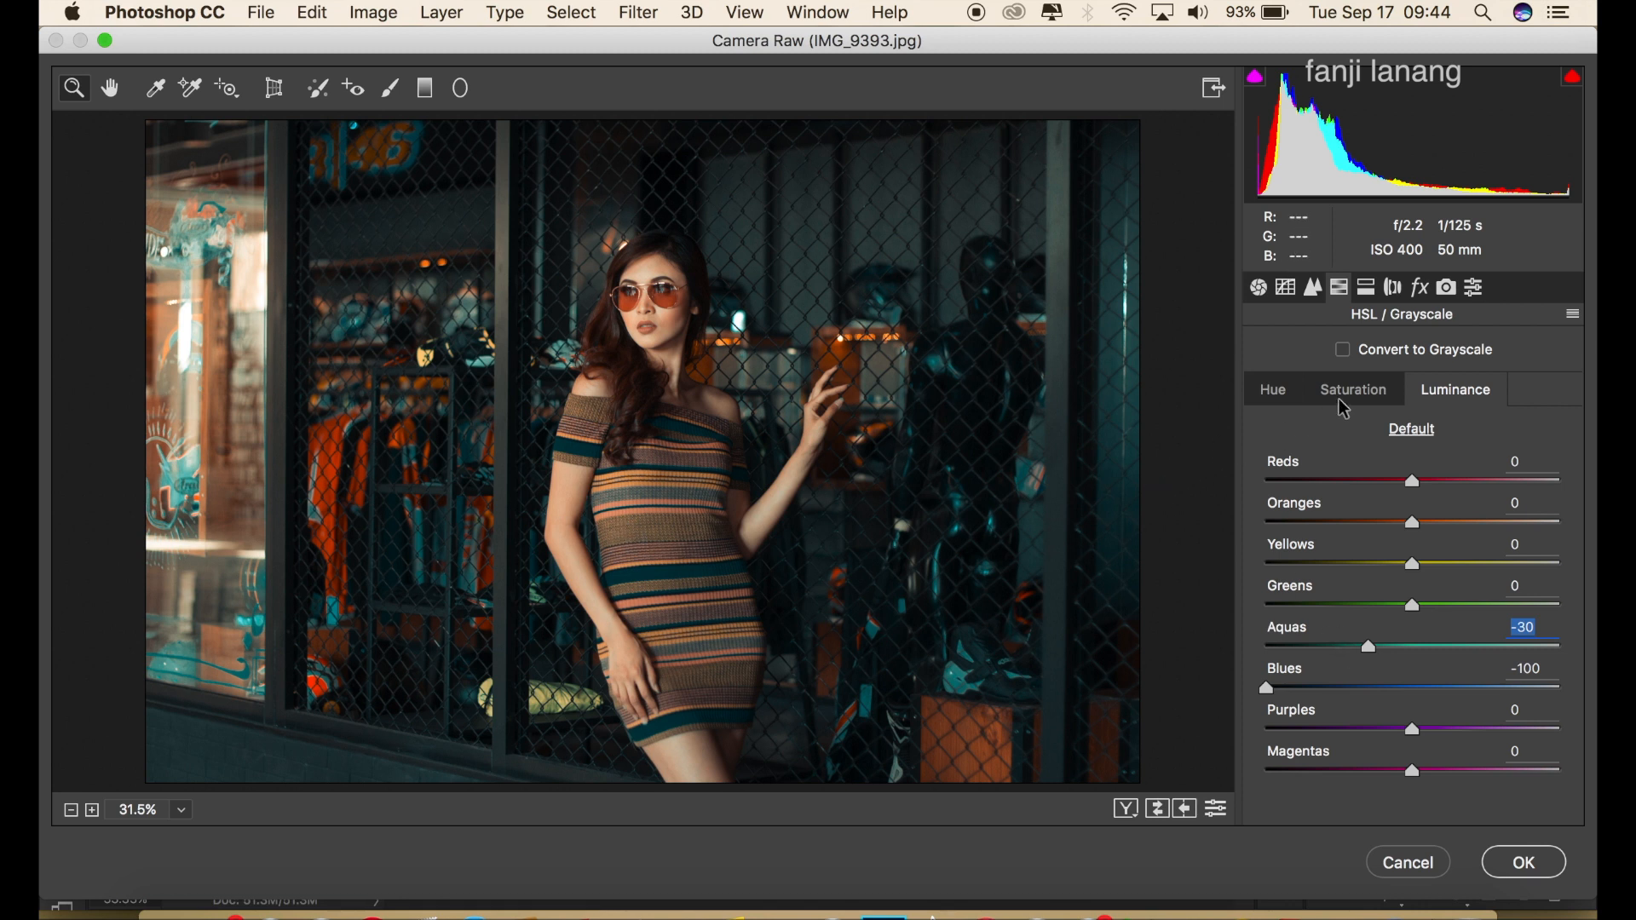
{"action": "left_click", "coordinate": [1278, 392]}
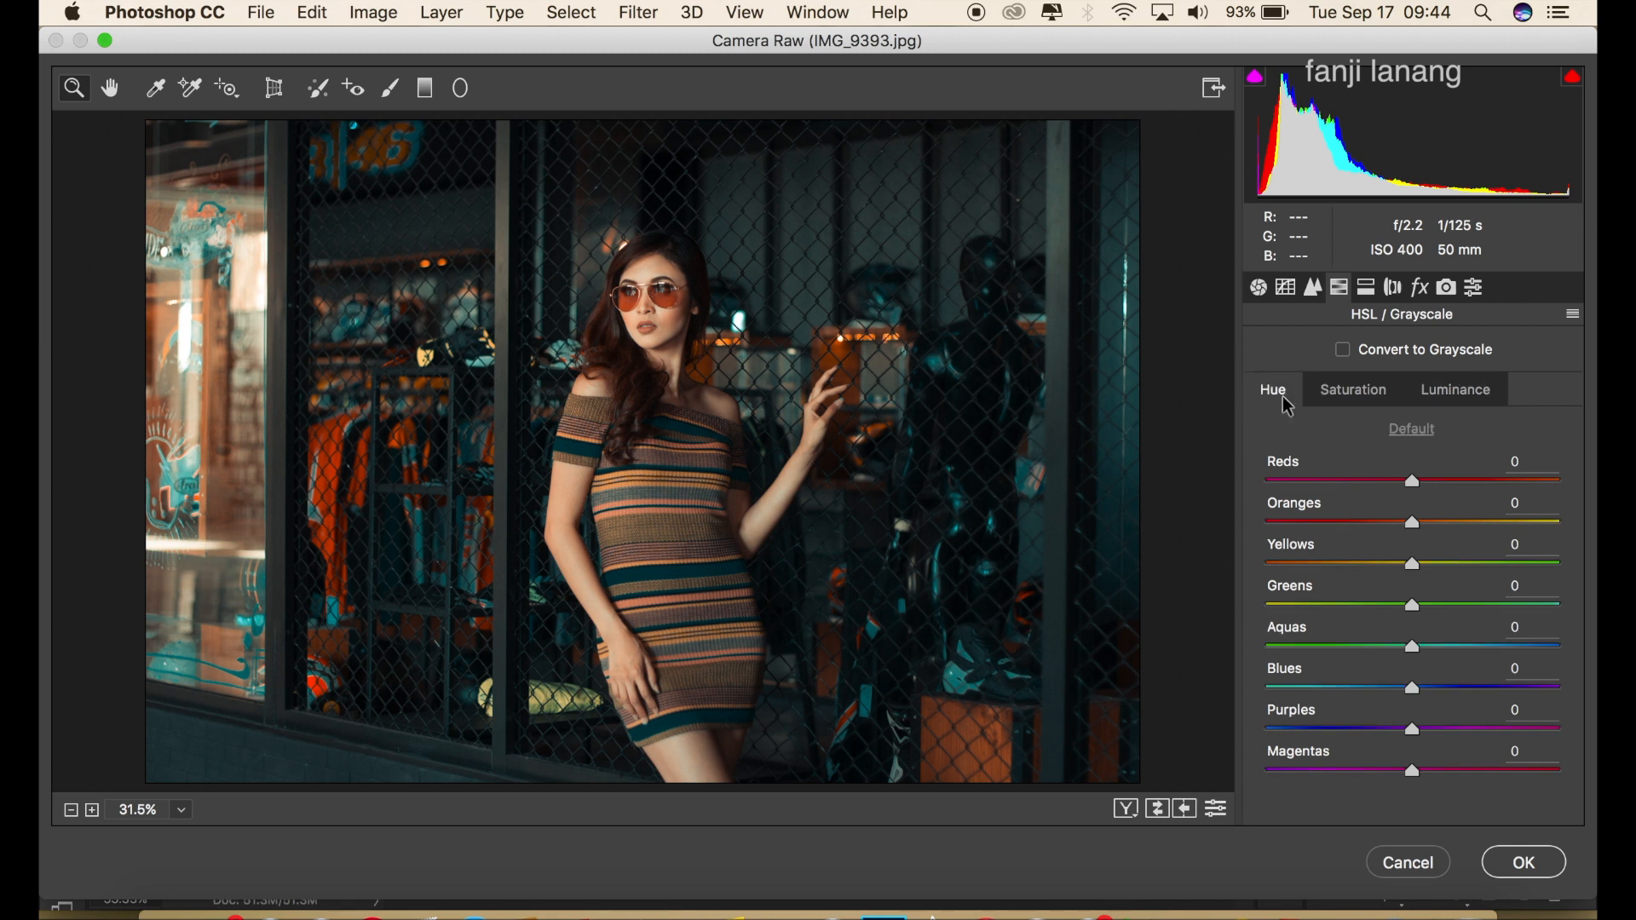
{"action": "left_click", "coordinate": [1340, 394]}
{"action": "left_click", "coordinate": [1455, 398]}
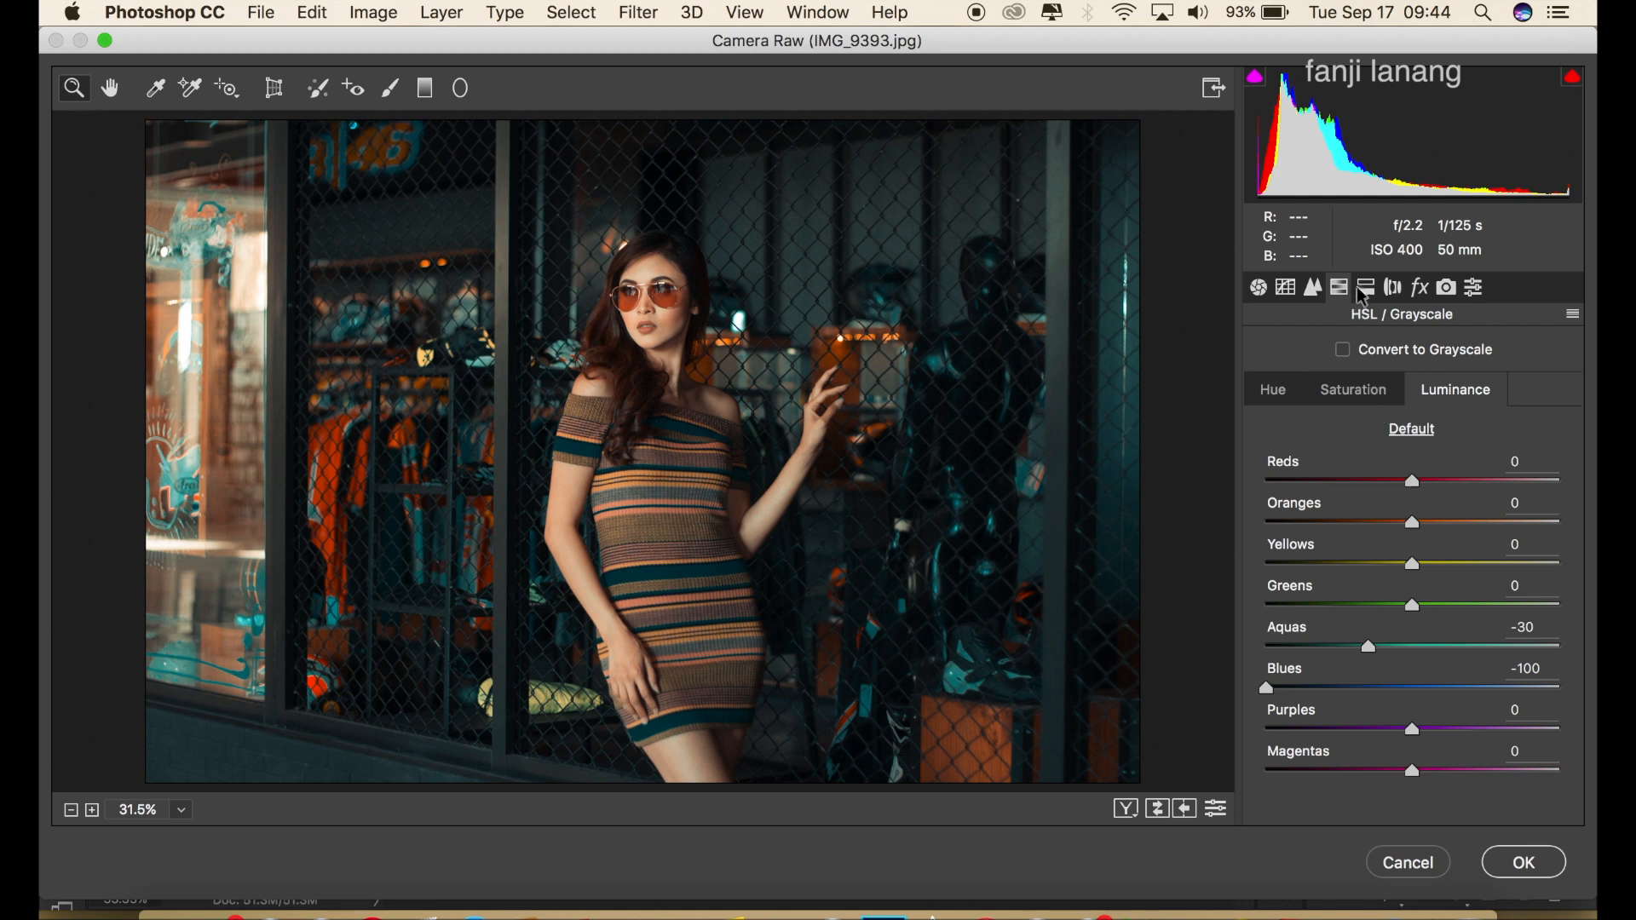
On the Green channel's point tone curve, move the highlight endpoint to input 246, output 255
{"action": "left_click", "coordinate": [1312, 289]}
{"action": "left_click", "coordinate": [1287, 289]}
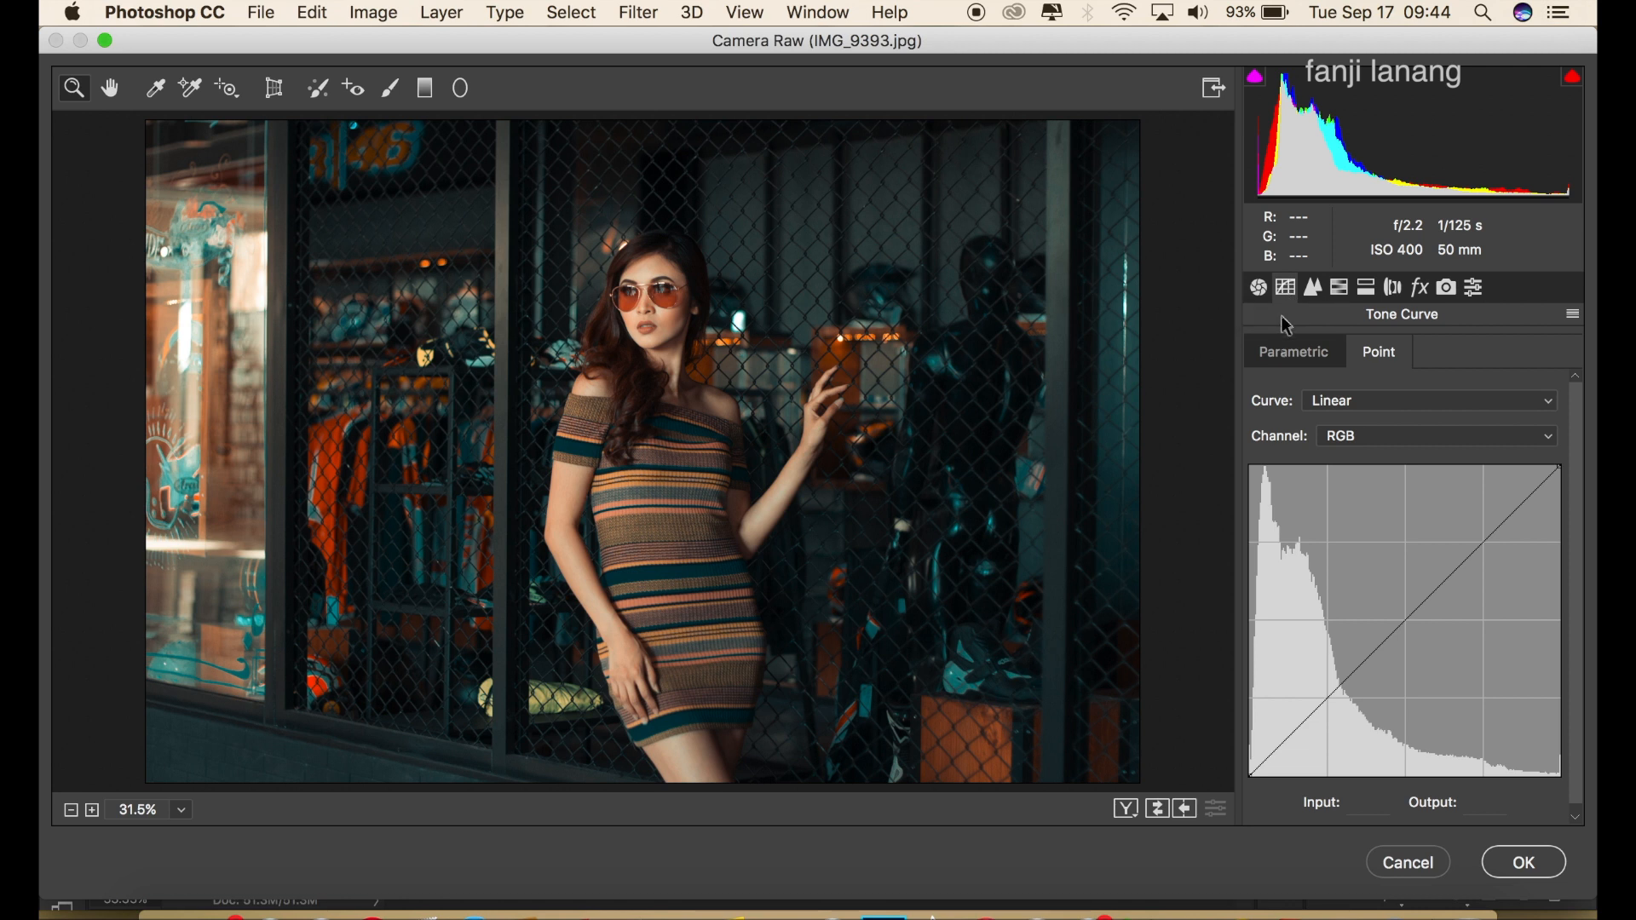
{"action": "left_click", "coordinate": [1343, 352]}
{"action": "left_click", "coordinate": [1367, 358]}
{"action": "left_click", "coordinate": [1397, 445]}
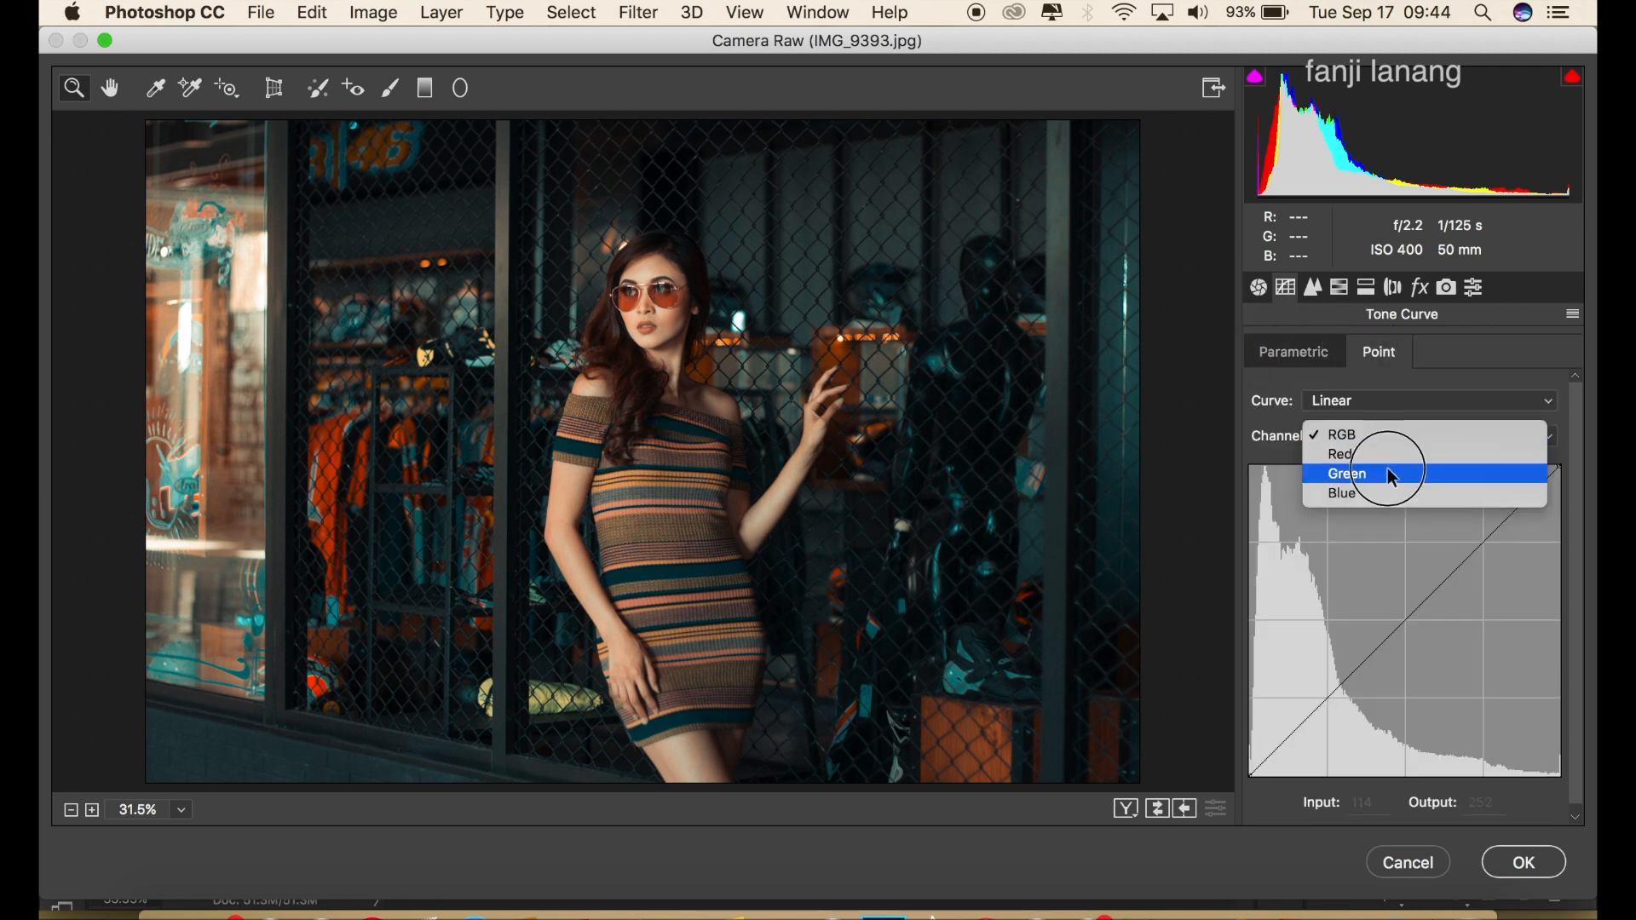
{"action": "key", "text": "Escape"}
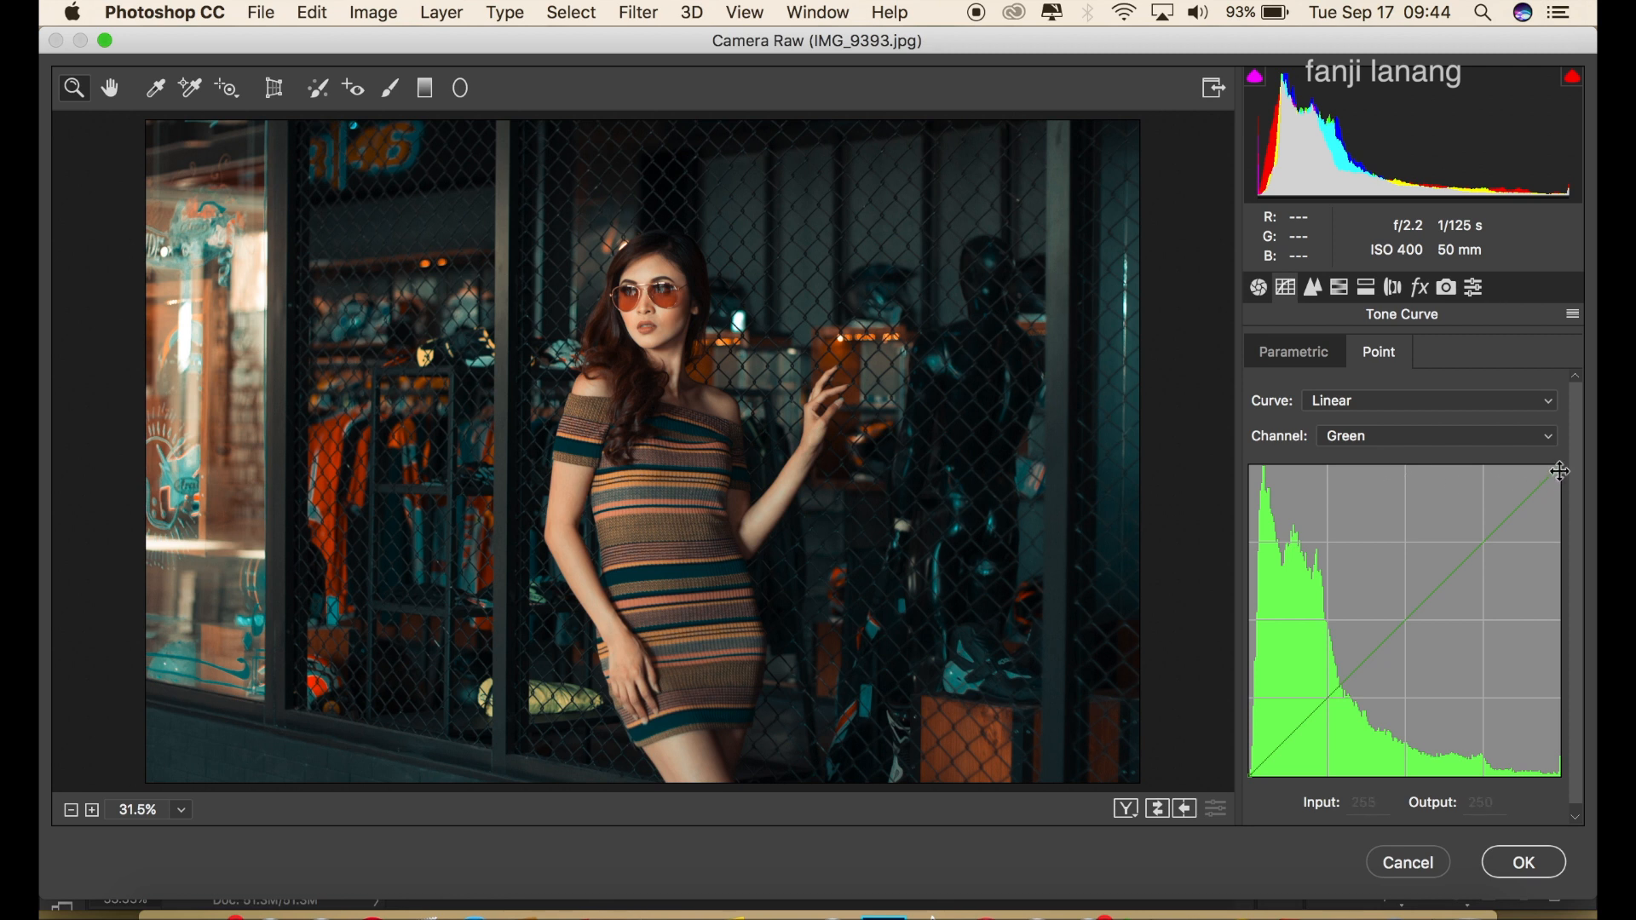
{"action": "left_click_drag", "start_coordinate": [1560, 470], "coordinate": [1552, 460]}
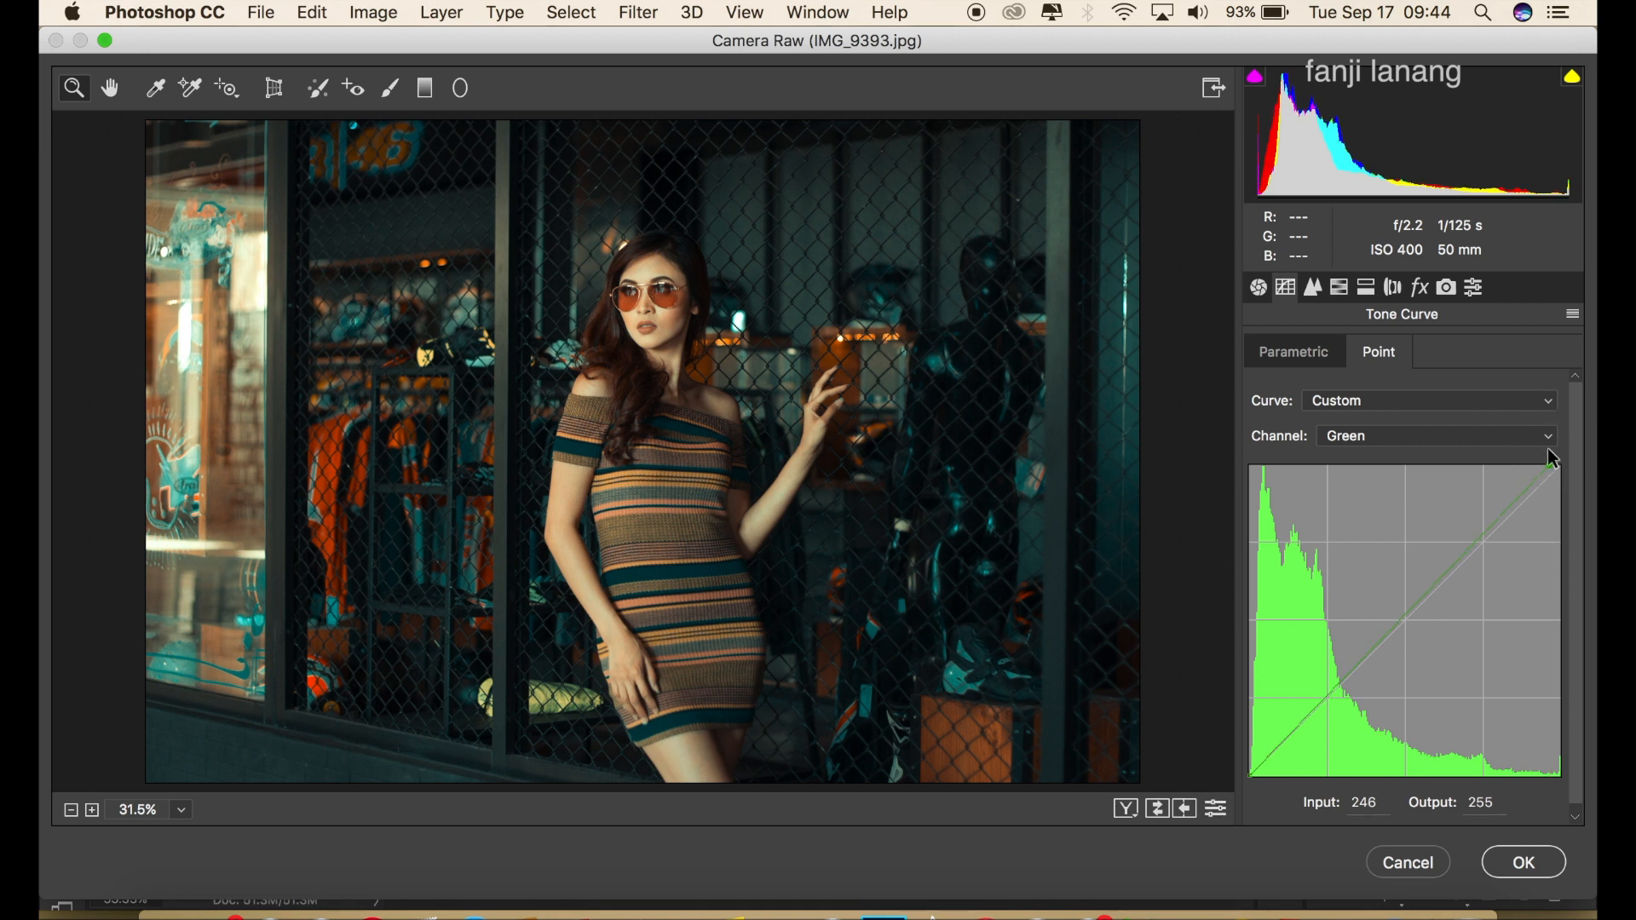
In the Basic adjustments, set Whites to +25 and Exposure to +0.20
{"action": "left_click", "coordinate": [1259, 288]}
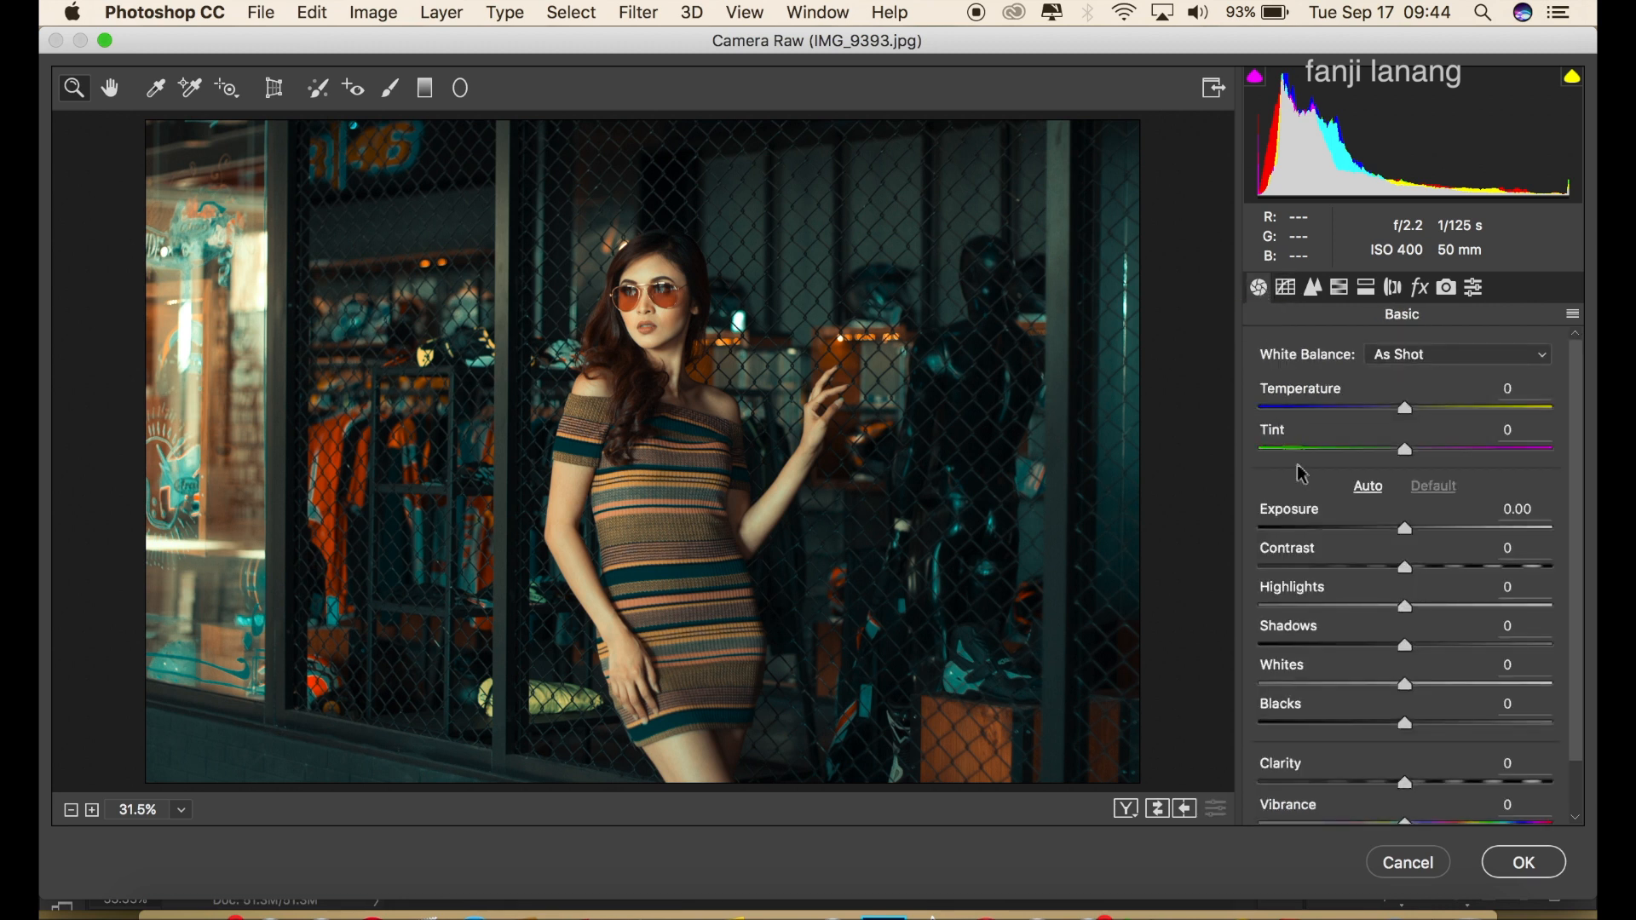
{"action": "left_click", "coordinate": [1439, 685]}
{"action": "left_click_drag", "start_coordinate": [1438, 684], "coordinate": [1442, 694]}
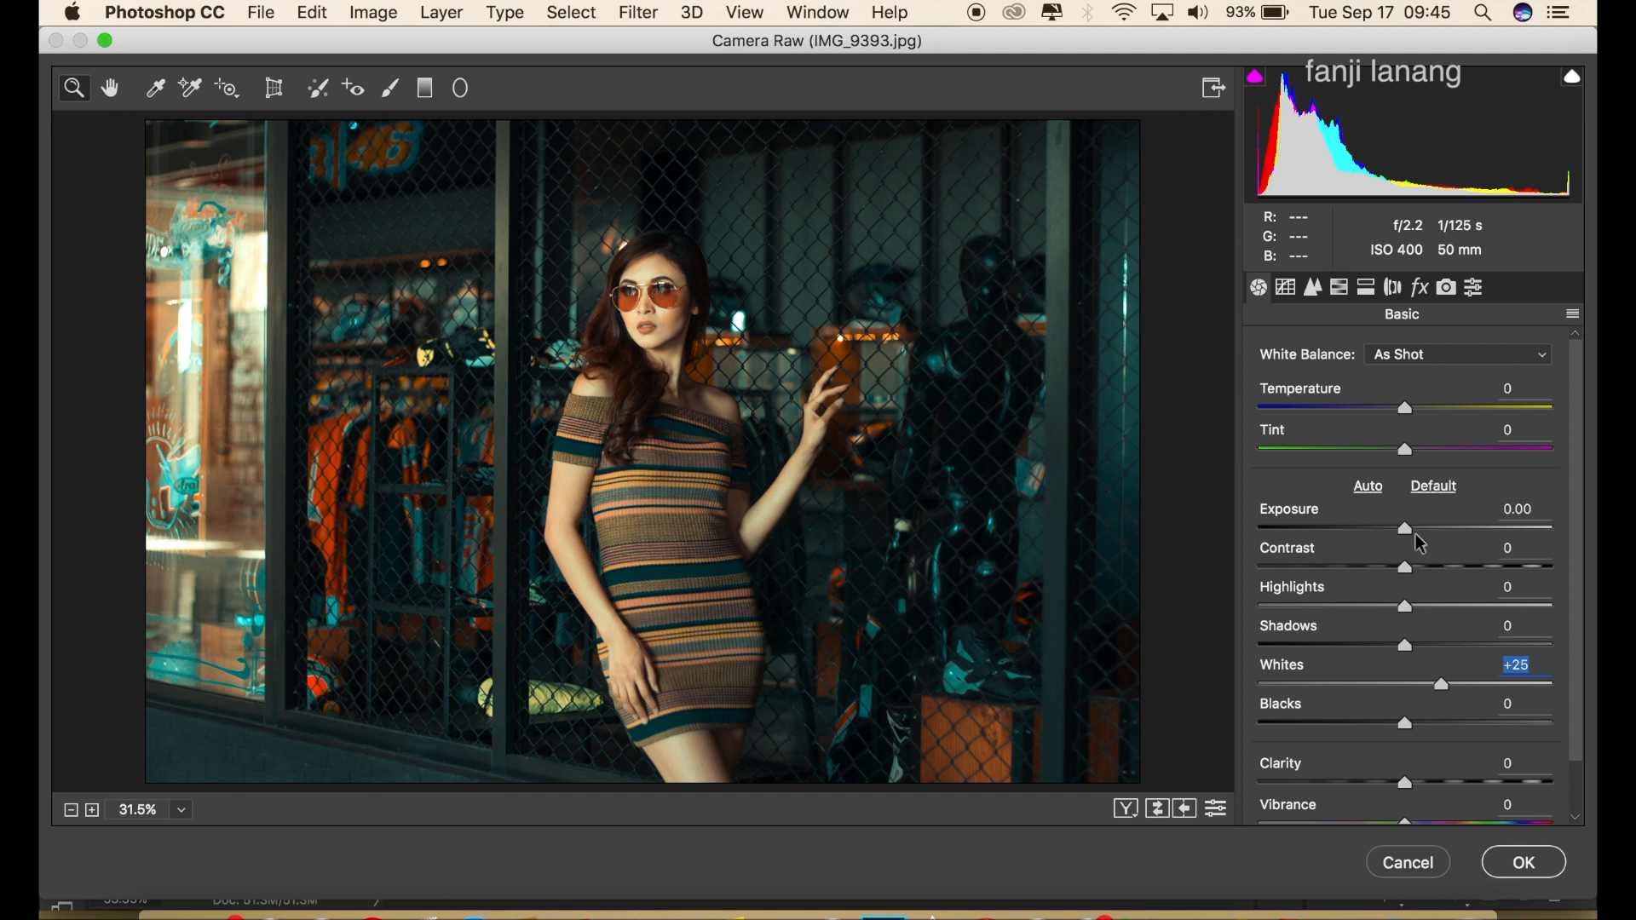
{"action": "mouse_move", "coordinate": [1414, 537]}
{"action": "left_mouse_down"}
{"action": "mouse_move", "coordinate": [1422, 554]}
{"action": "mouse_move", "coordinate": [1414, 530]}
{"action": "left_mouse_up"}
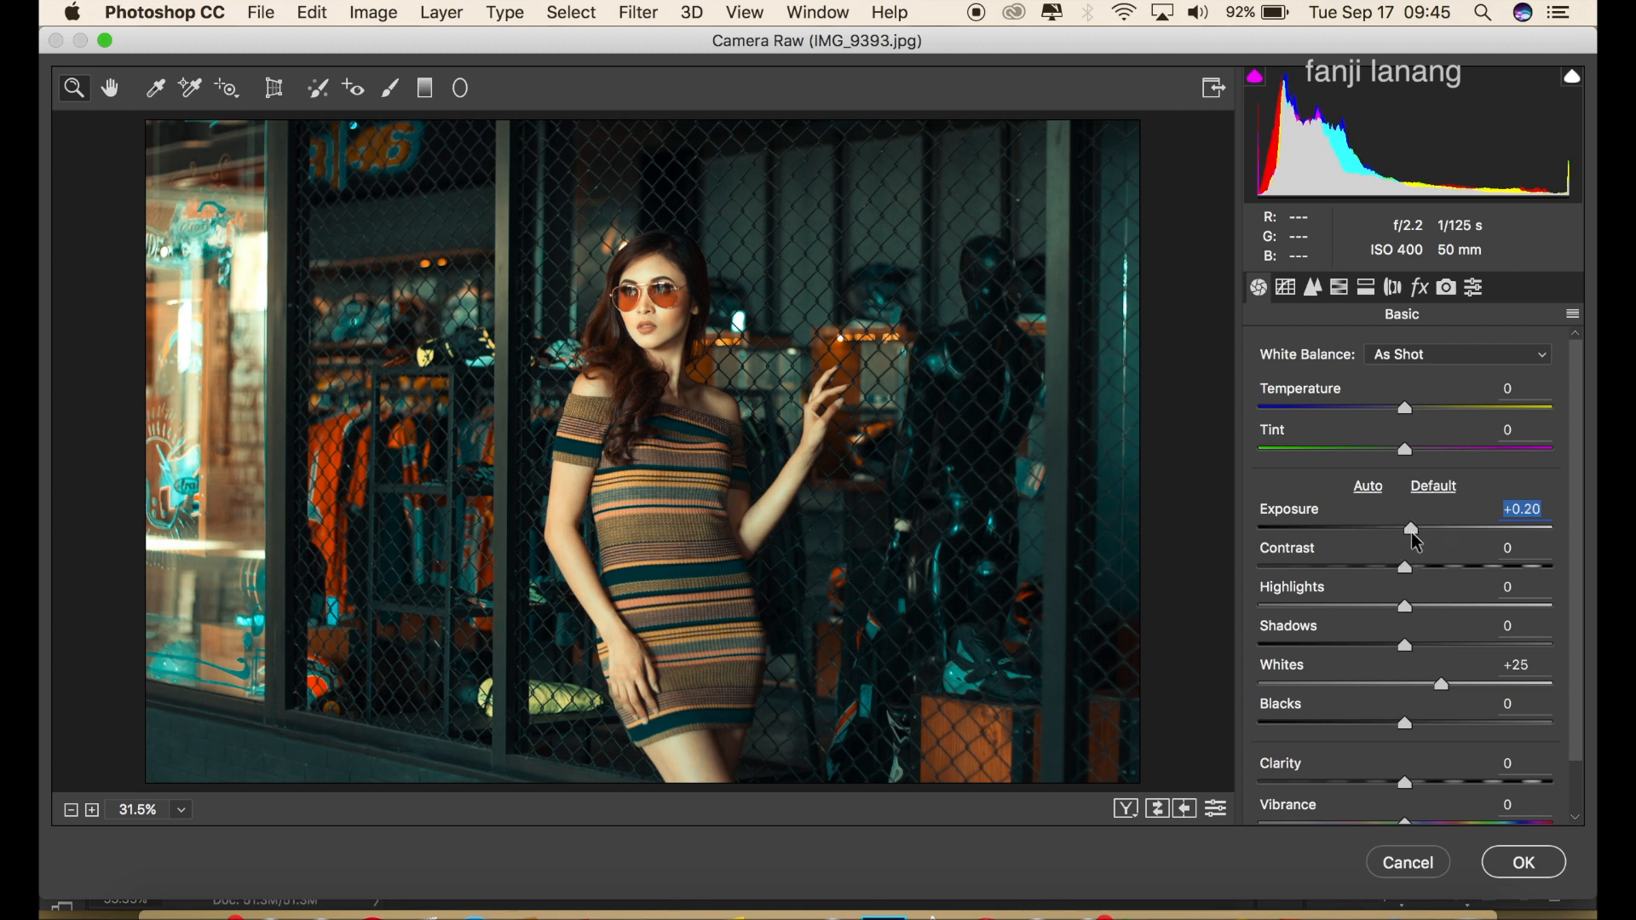
{"action": "mouse_move", "coordinate": [1406, 645]}
{"action": "left_mouse_down"}
{"action": "mouse_move", "coordinate": [1582, 656]}
{"action": "mouse_move", "coordinate": [1405, 650]}
{"action": "left_mouse_up"}
{"action": "double_click", "coordinate": [1406, 648]}
{"action": "type", "text": "0"}
Raise Blacks to +68 and Contrast to +10 in the Basic adjustments
{"action": "left_click", "coordinate": [1439, 724]}
{"action": "left_click_drag", "start_coordinate": [1442, 730], "coordinate": [1507, 751]}
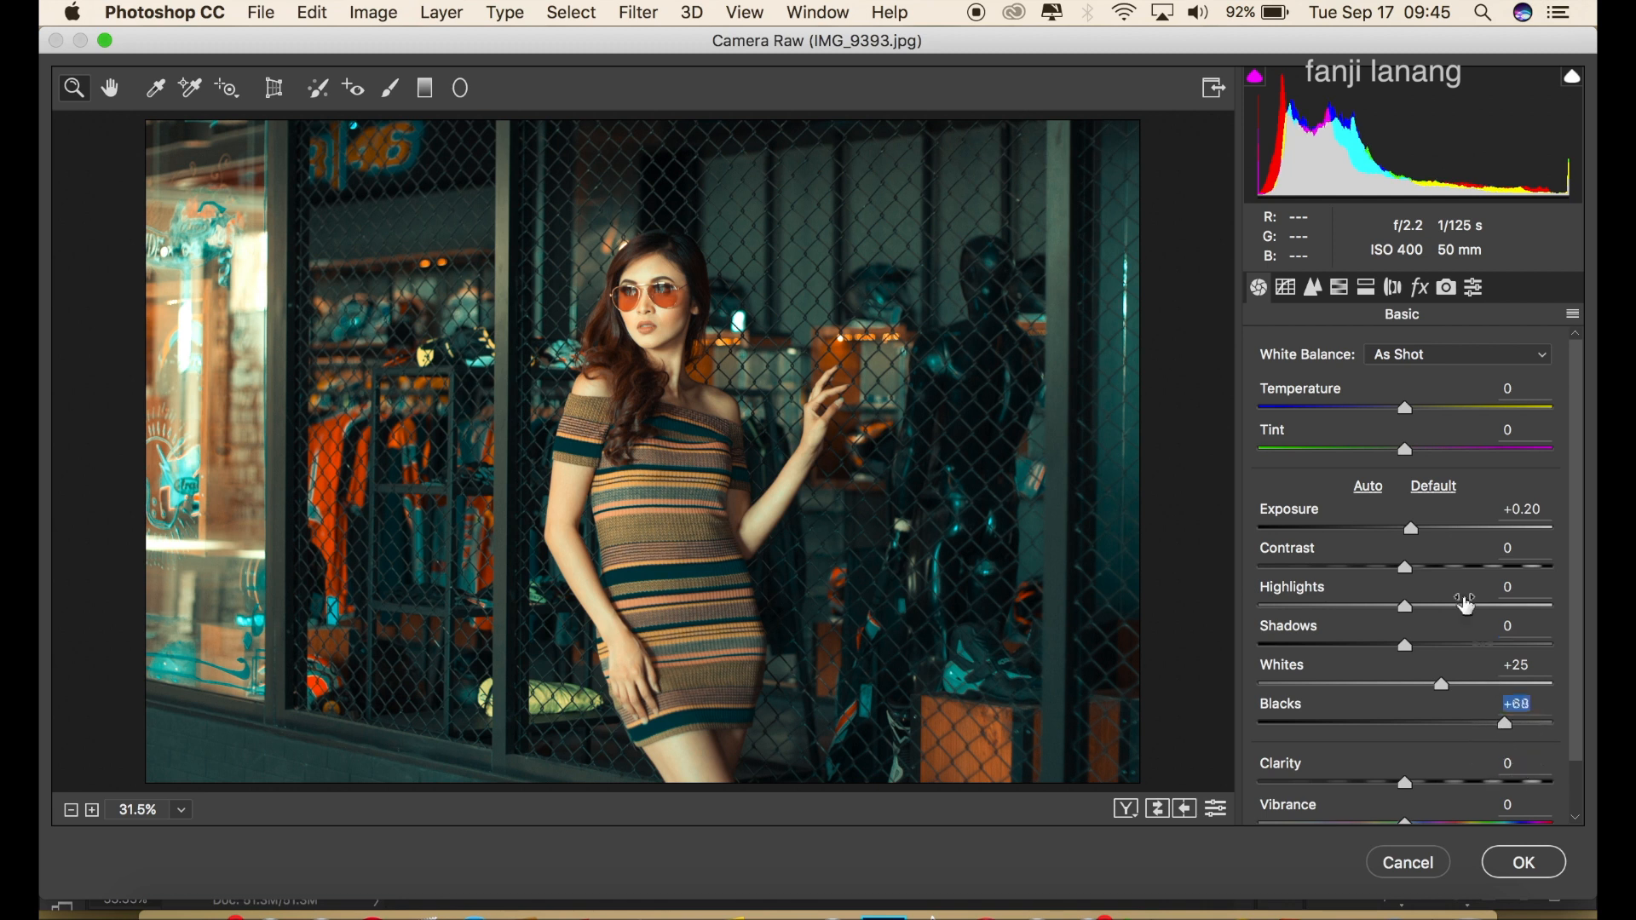
{"action": "left_click_drag", "start_coordinate": [1425, 569], "coordinate": [1423, 584]}
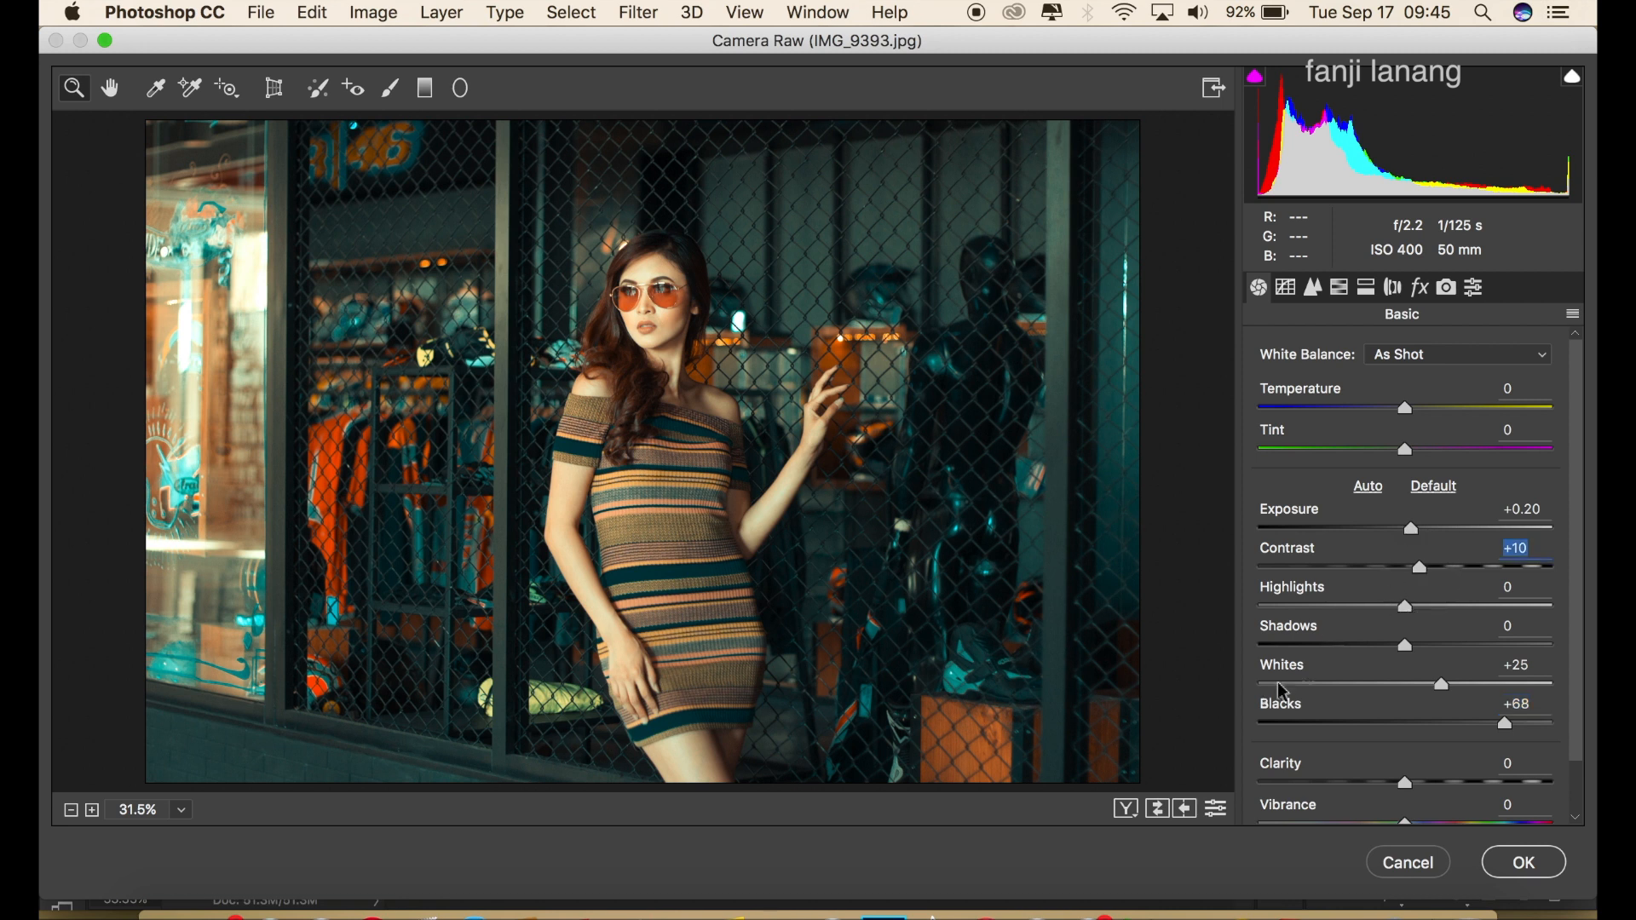
Compare the photo before and after grading, and apply the Camera Raw adjustments to the layer
{"action": "left_click", "coordinate": [1127, 809]}
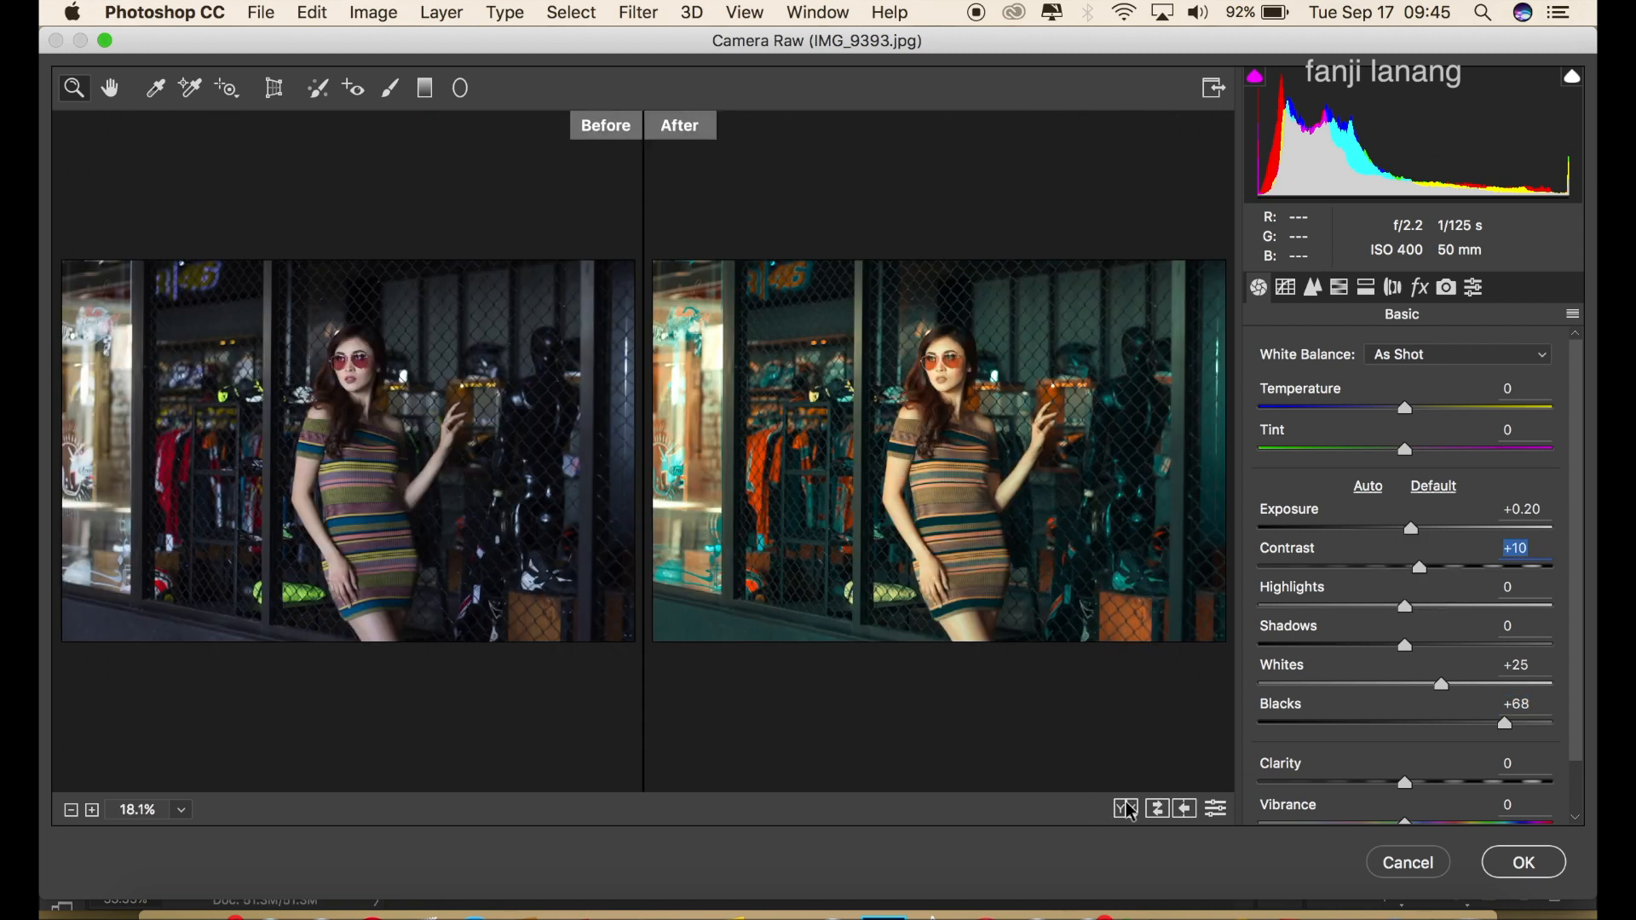
{"action": "left_click", "coordinate": [1506, 865]}
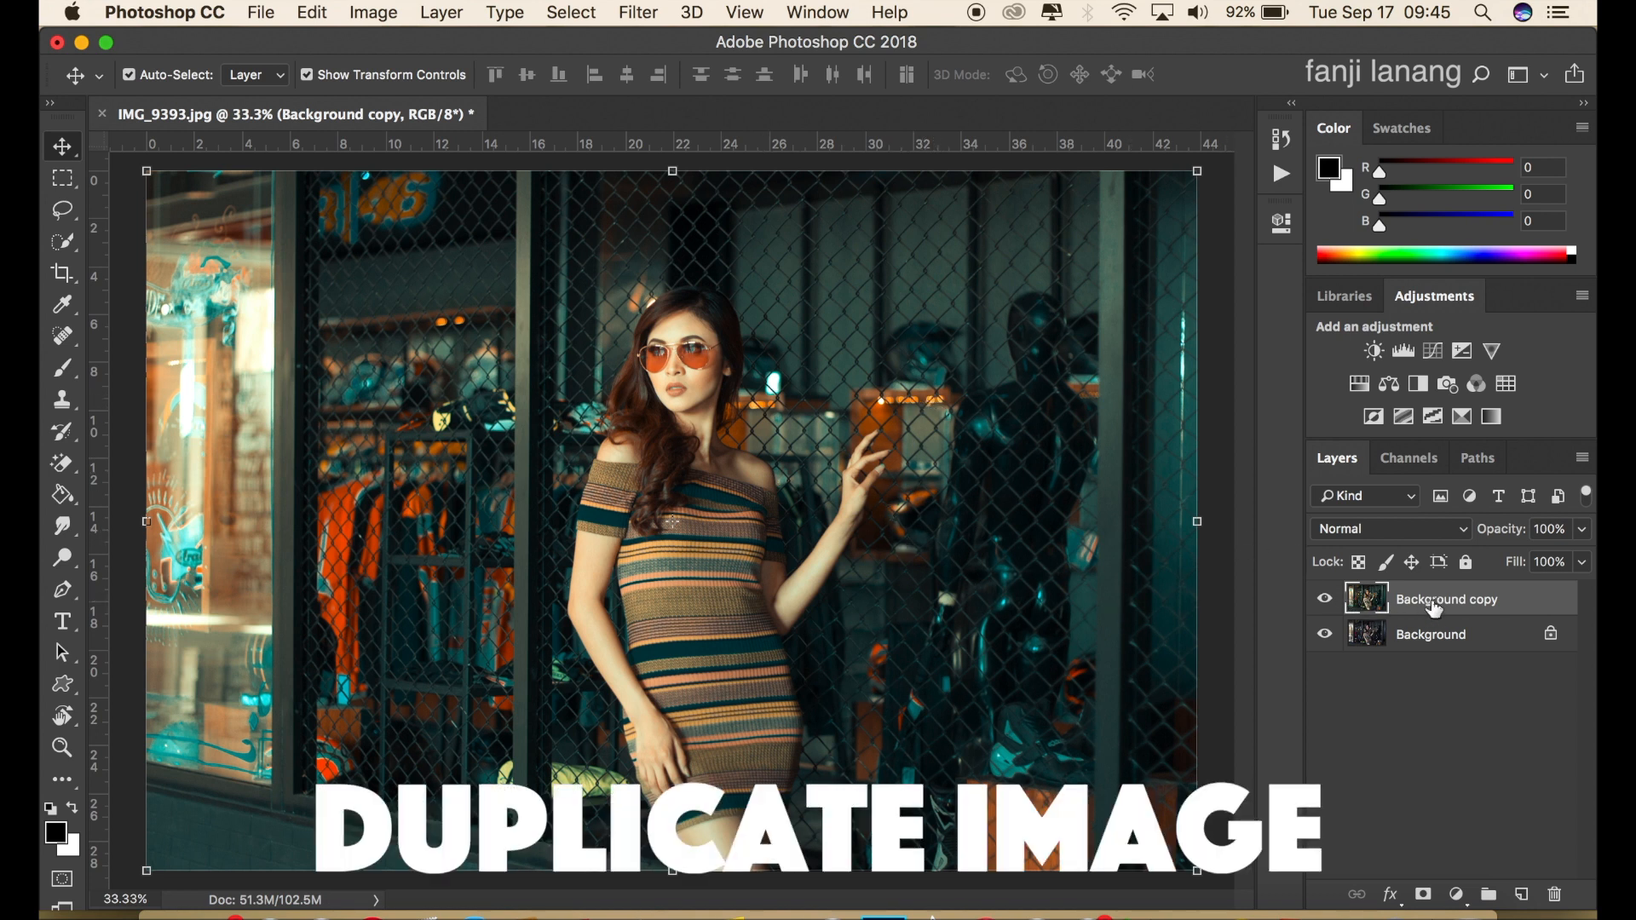
Duplicate the graded Background copy layer, without keeping any extra empty layer
{"action": "left_click_drag", "start_coordinate": [1463, 602], "coordinate": [1522, 893]}
{"action": "left_click", "coordinate": [1522, 893]}
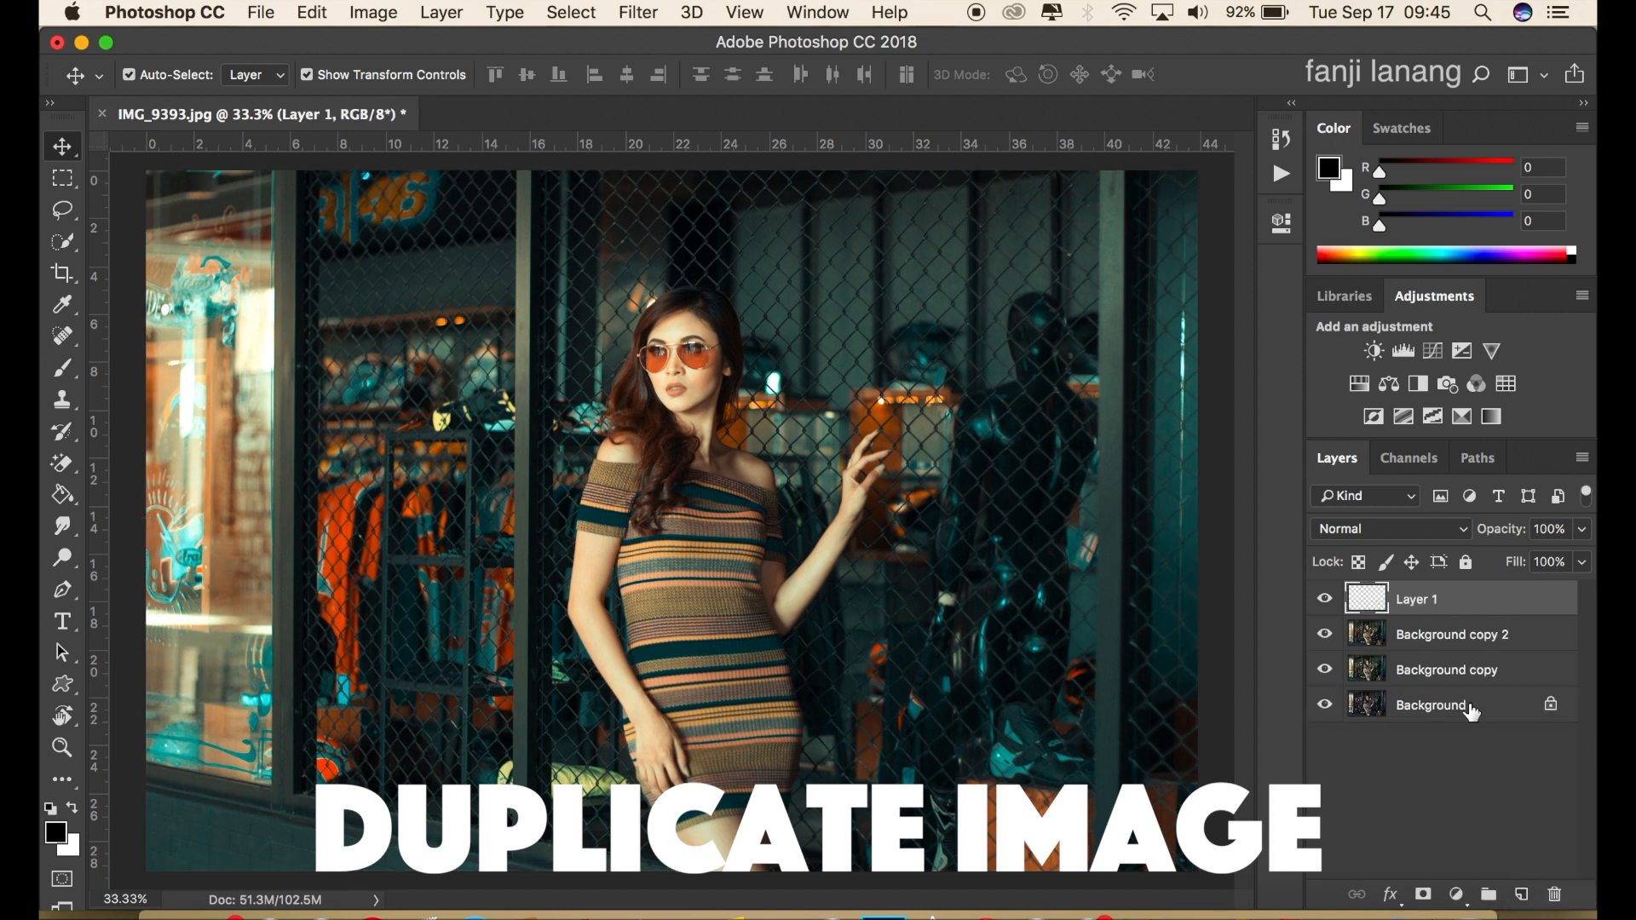
{"action": "key", "text": "super+z"}
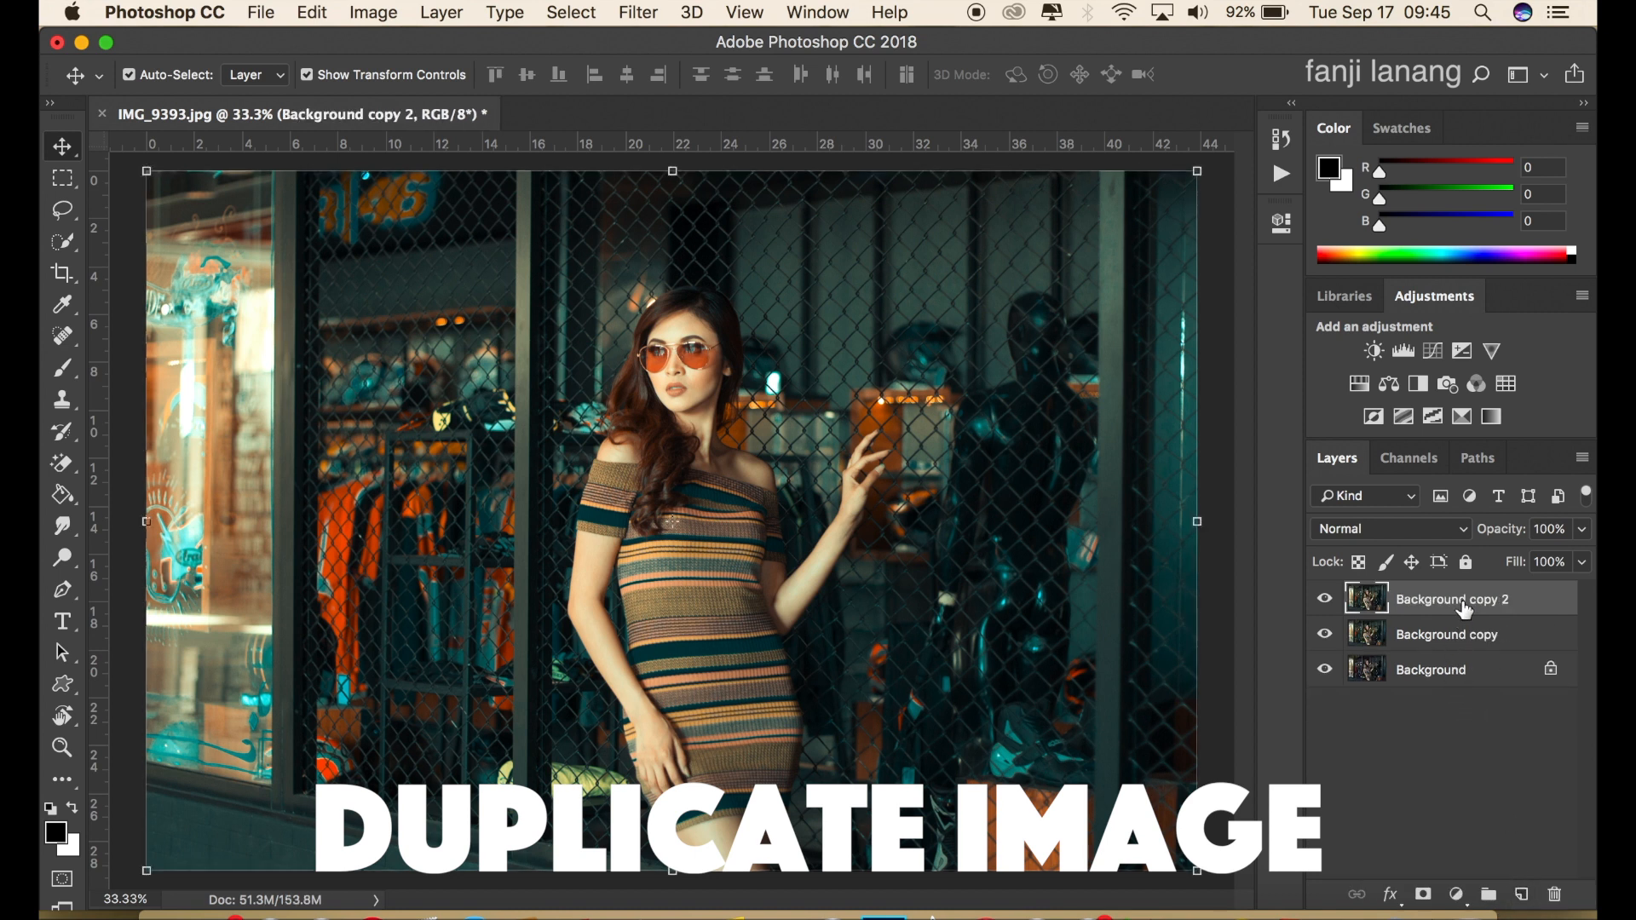
Apply a High Pass filter with a 2-pixel radius to the Background copy 2 layer and set its blend mode to Overlay
{"action": "left_click", "coordinate": [641, 19]}
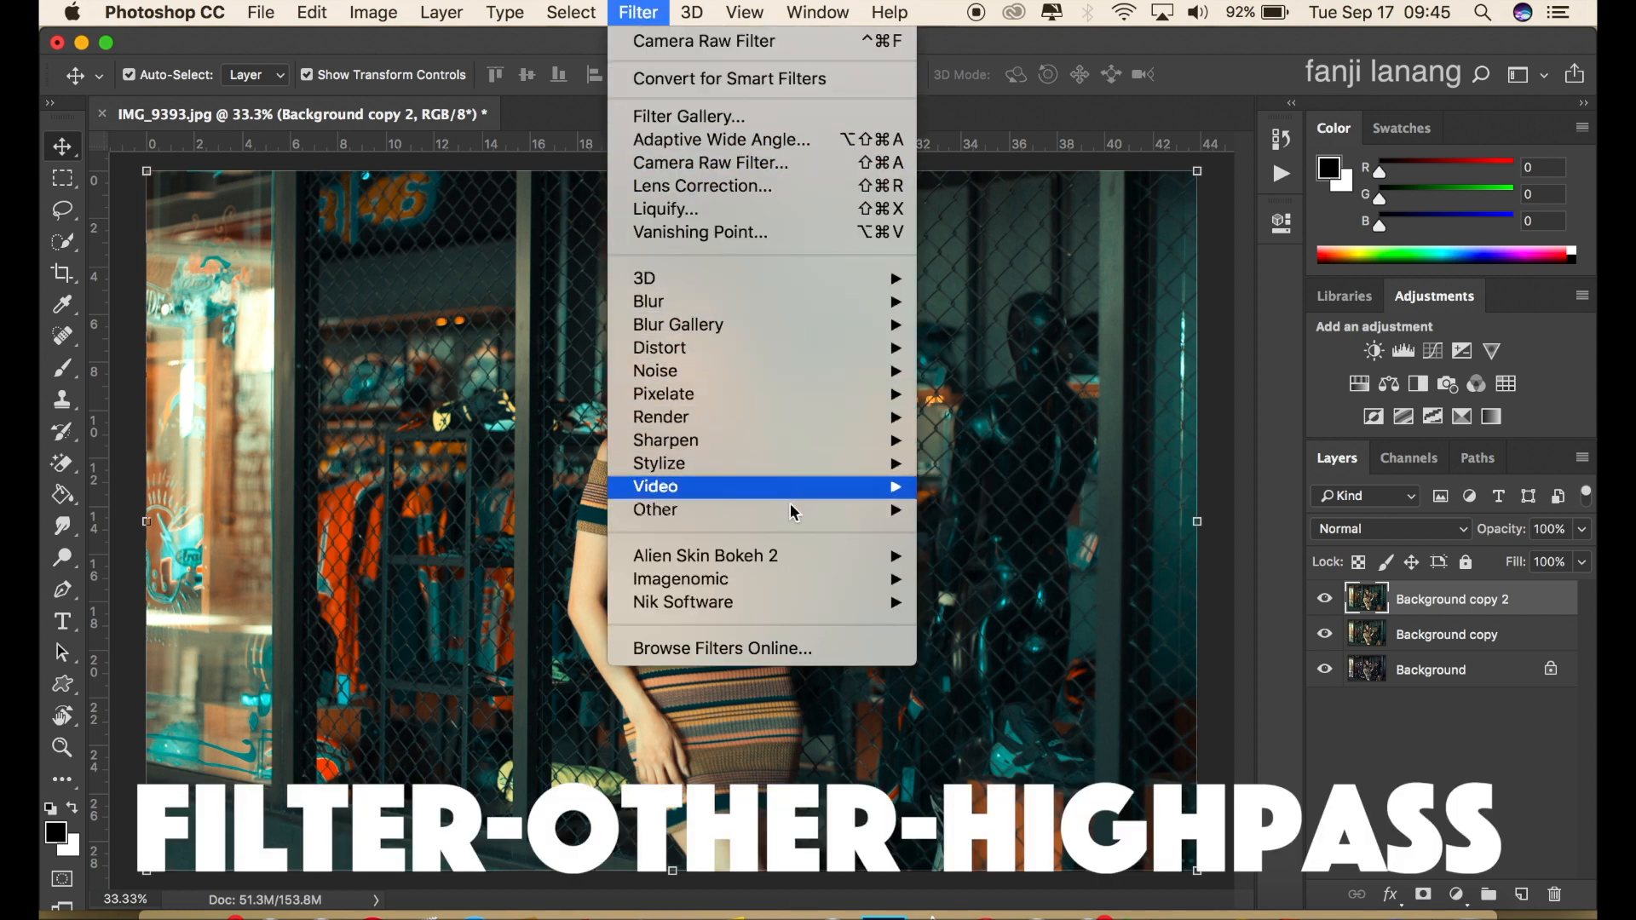
{"action": "mouse_move", "coordinate": [840, 509]}
{"action": "left_click", "coordinate": [1042, 530]}
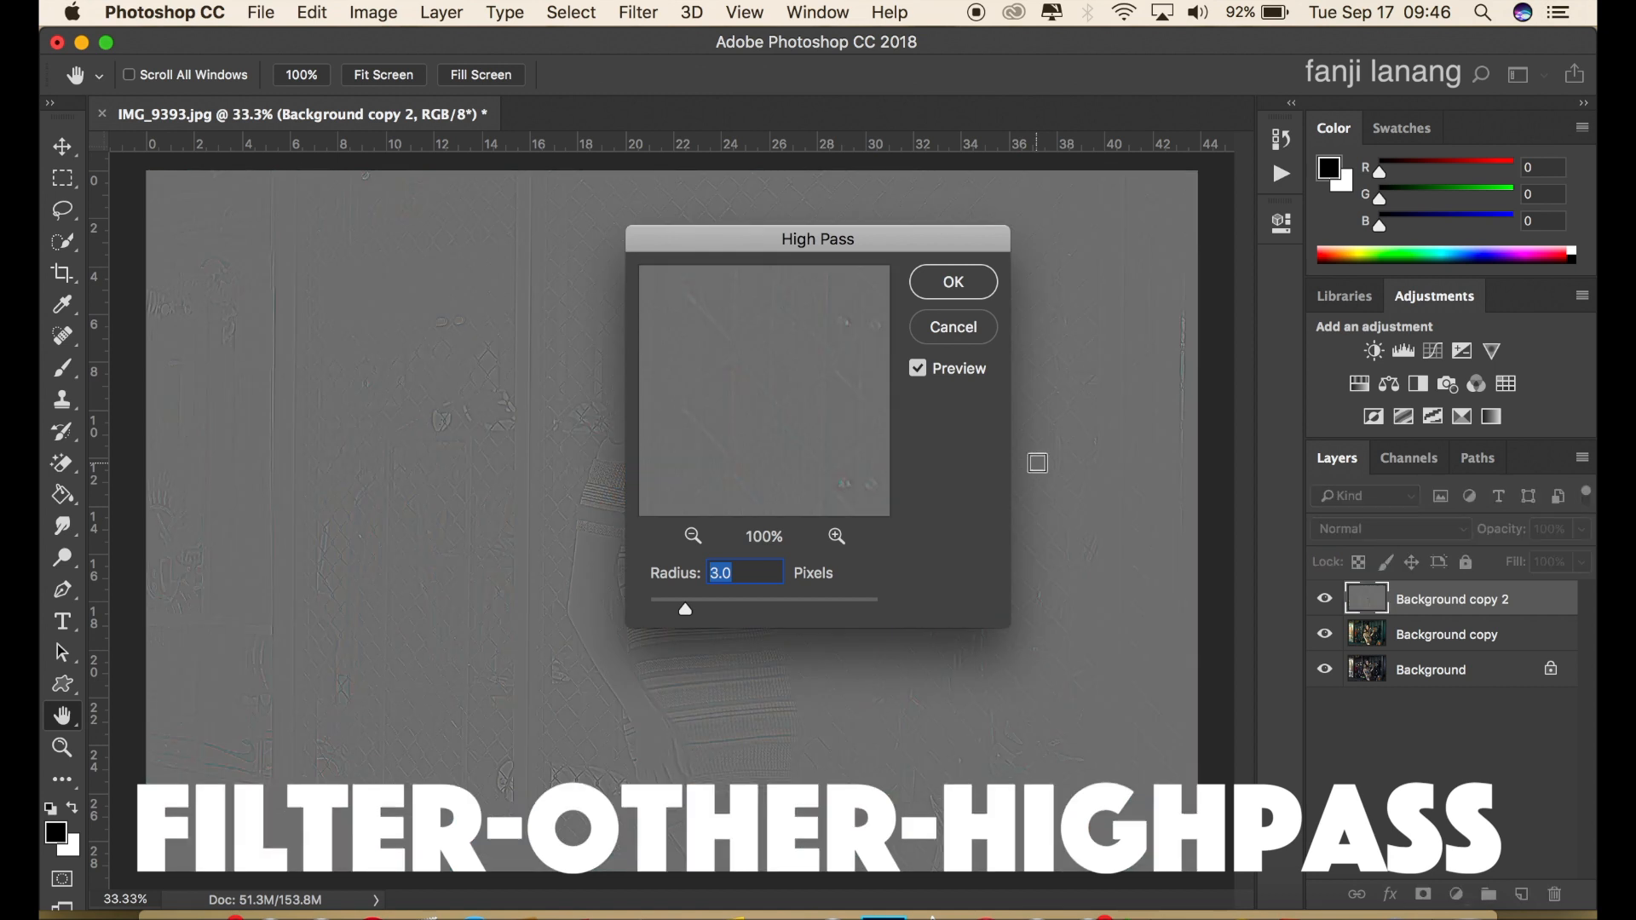
{"action": "type", "text": "2"}
{"action": "left_click", "coordinate": [930, 288]}
{"action": "key", "text": "v"}
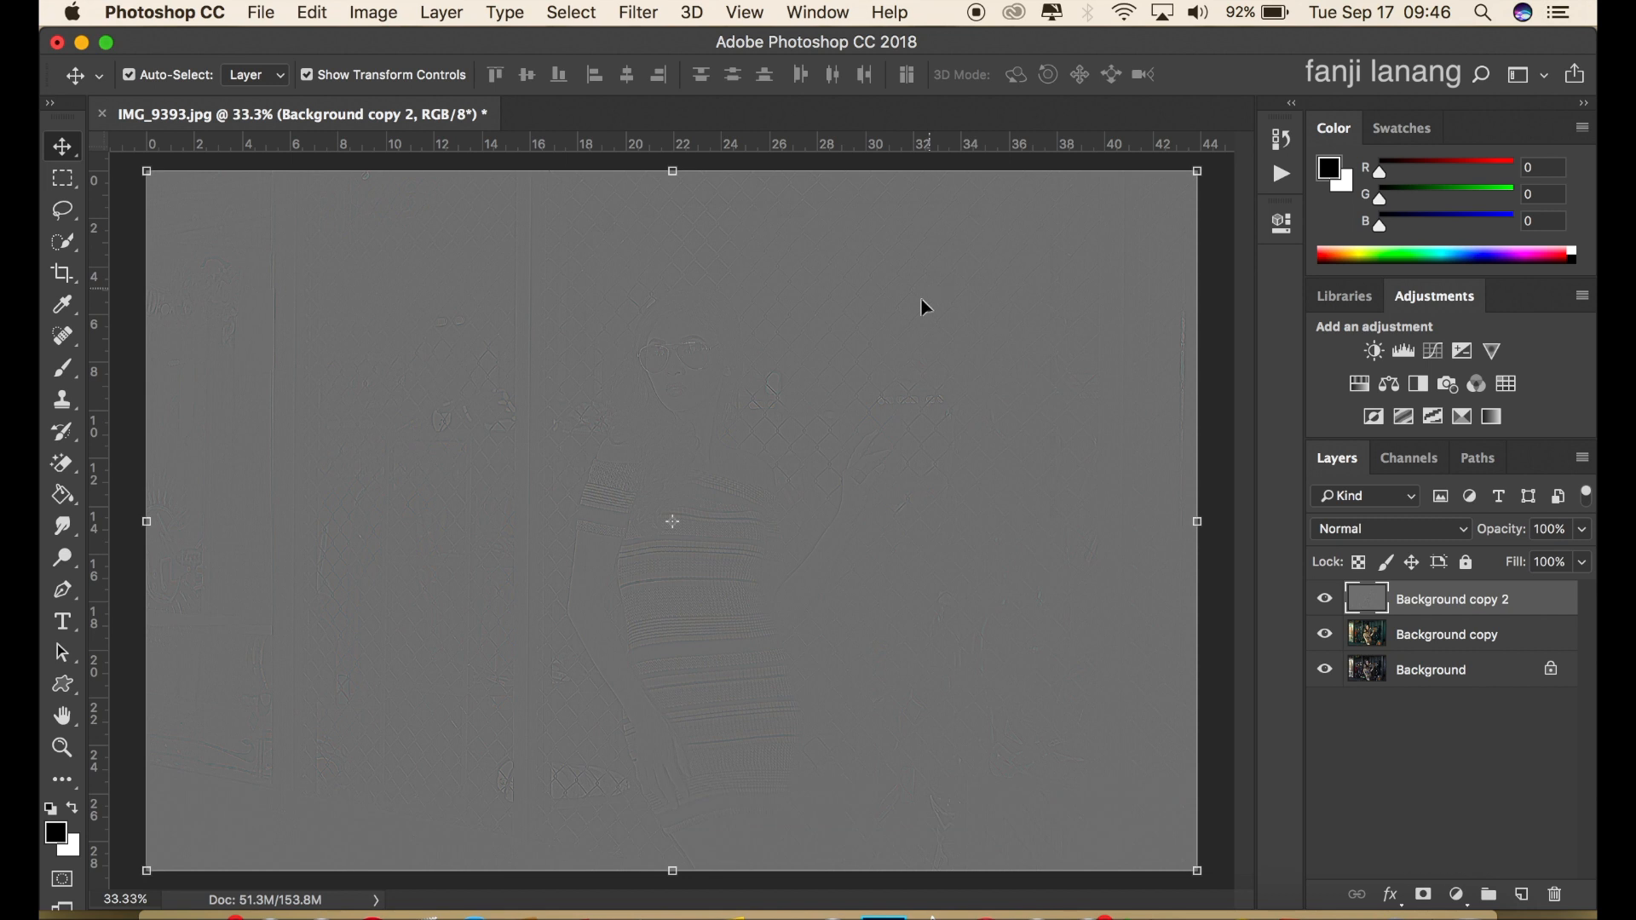
{"action": "left_click", "coordinate": [1361, 531]}
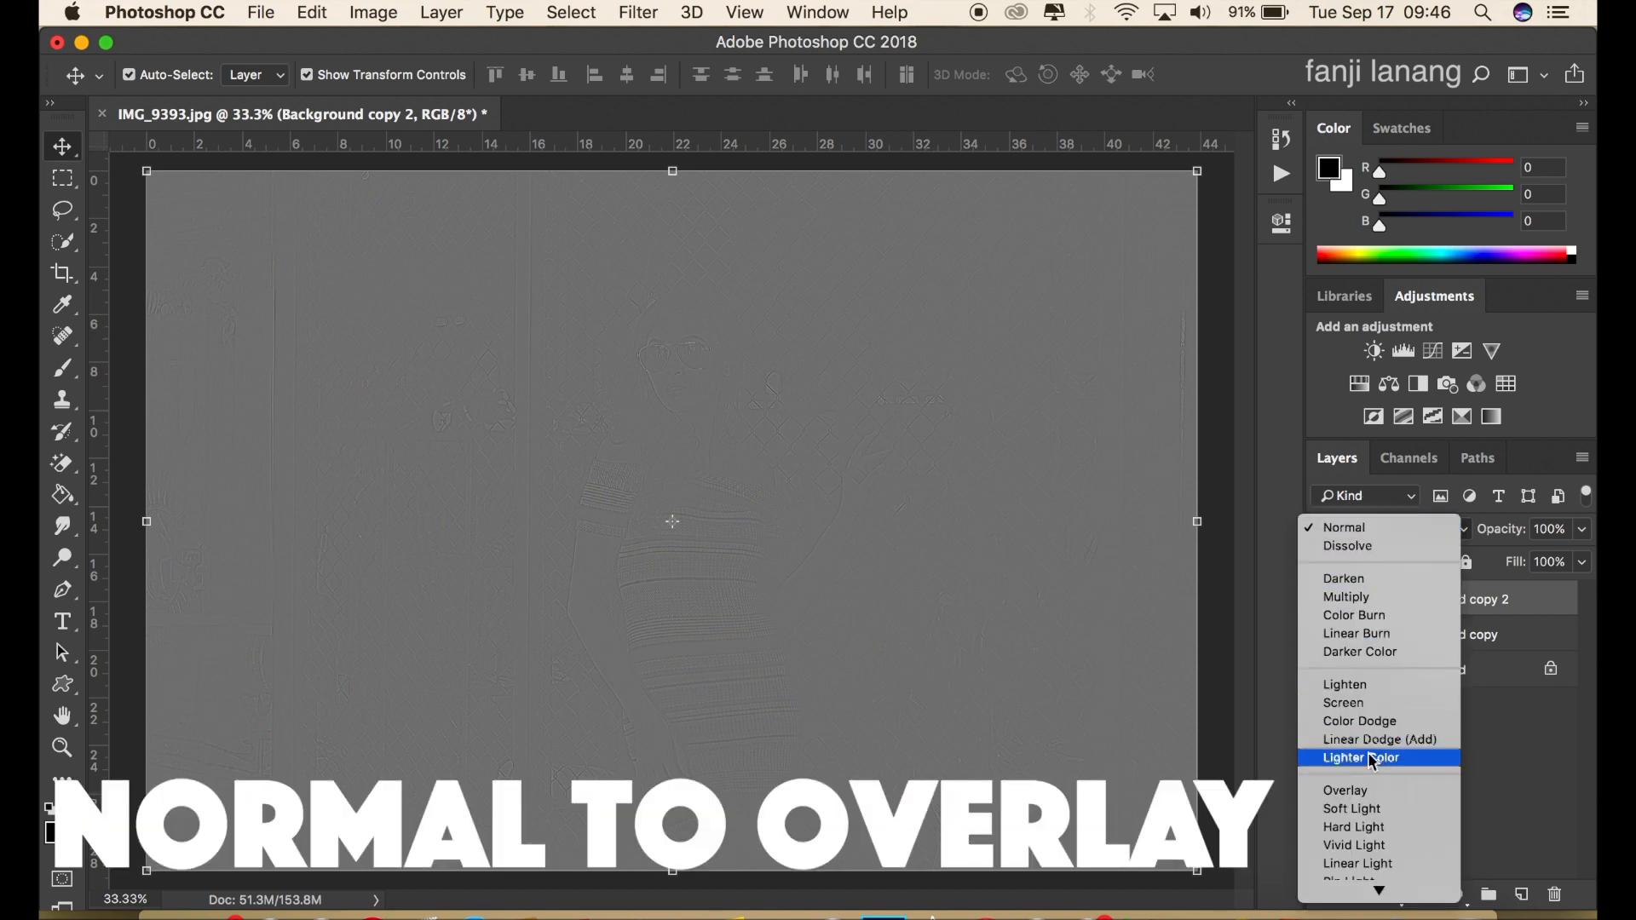
{"action": "left_click", "coordinate": [1373, 790]}
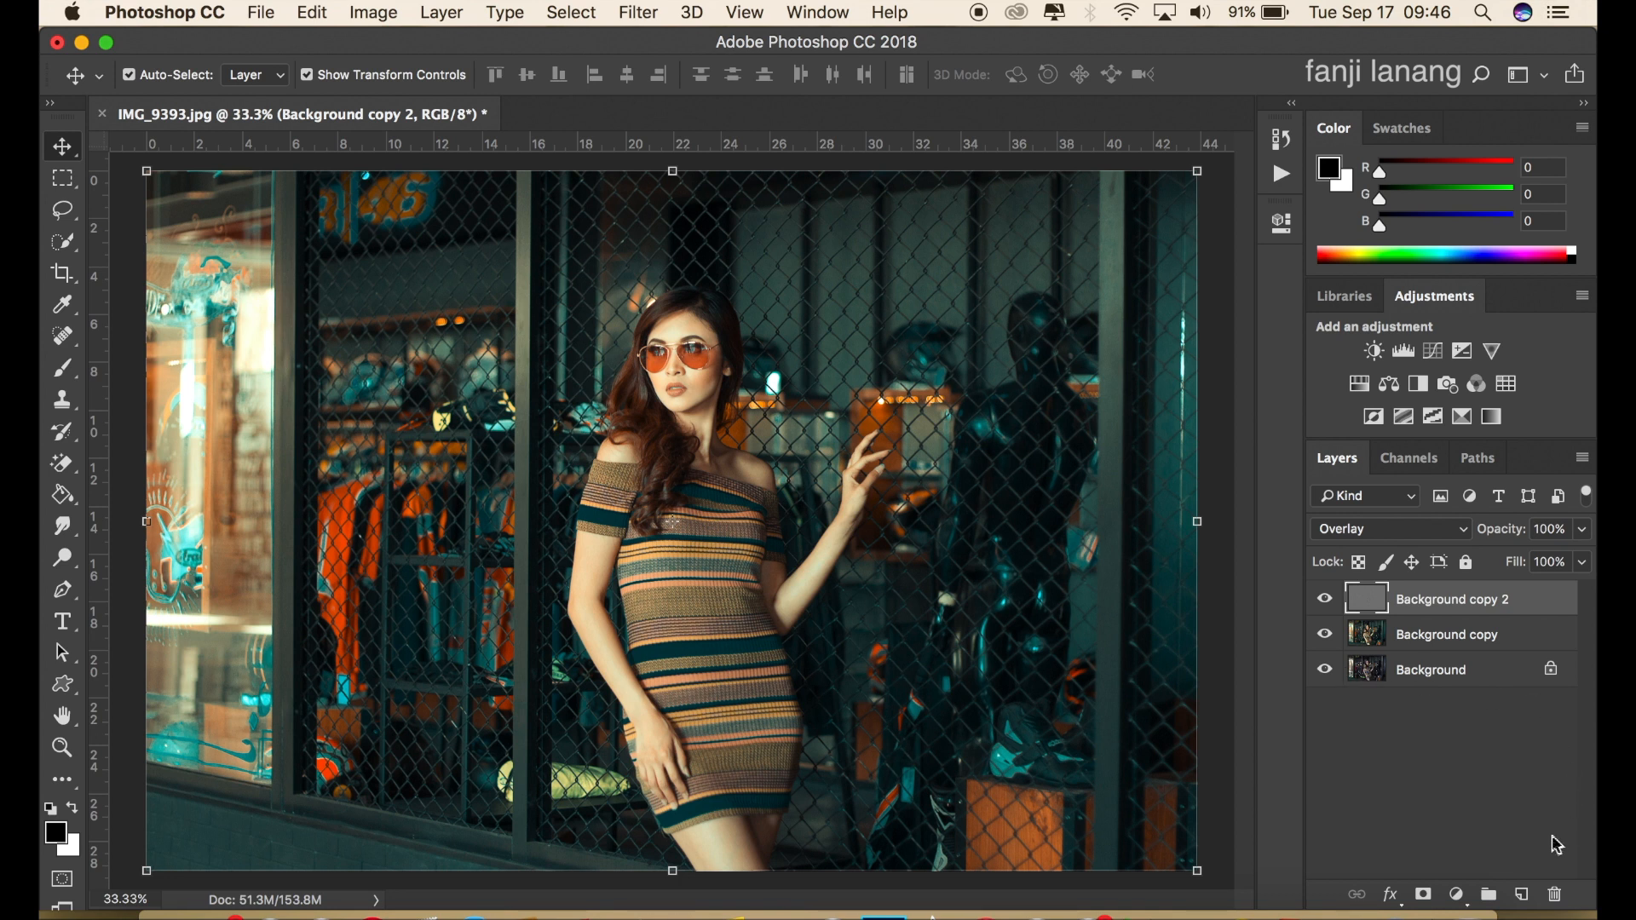
Add a new empty layer and ready the 600 px signature brush with white as the foreground colour
{"action": "left_click", "coordinate": [1524, 895]}
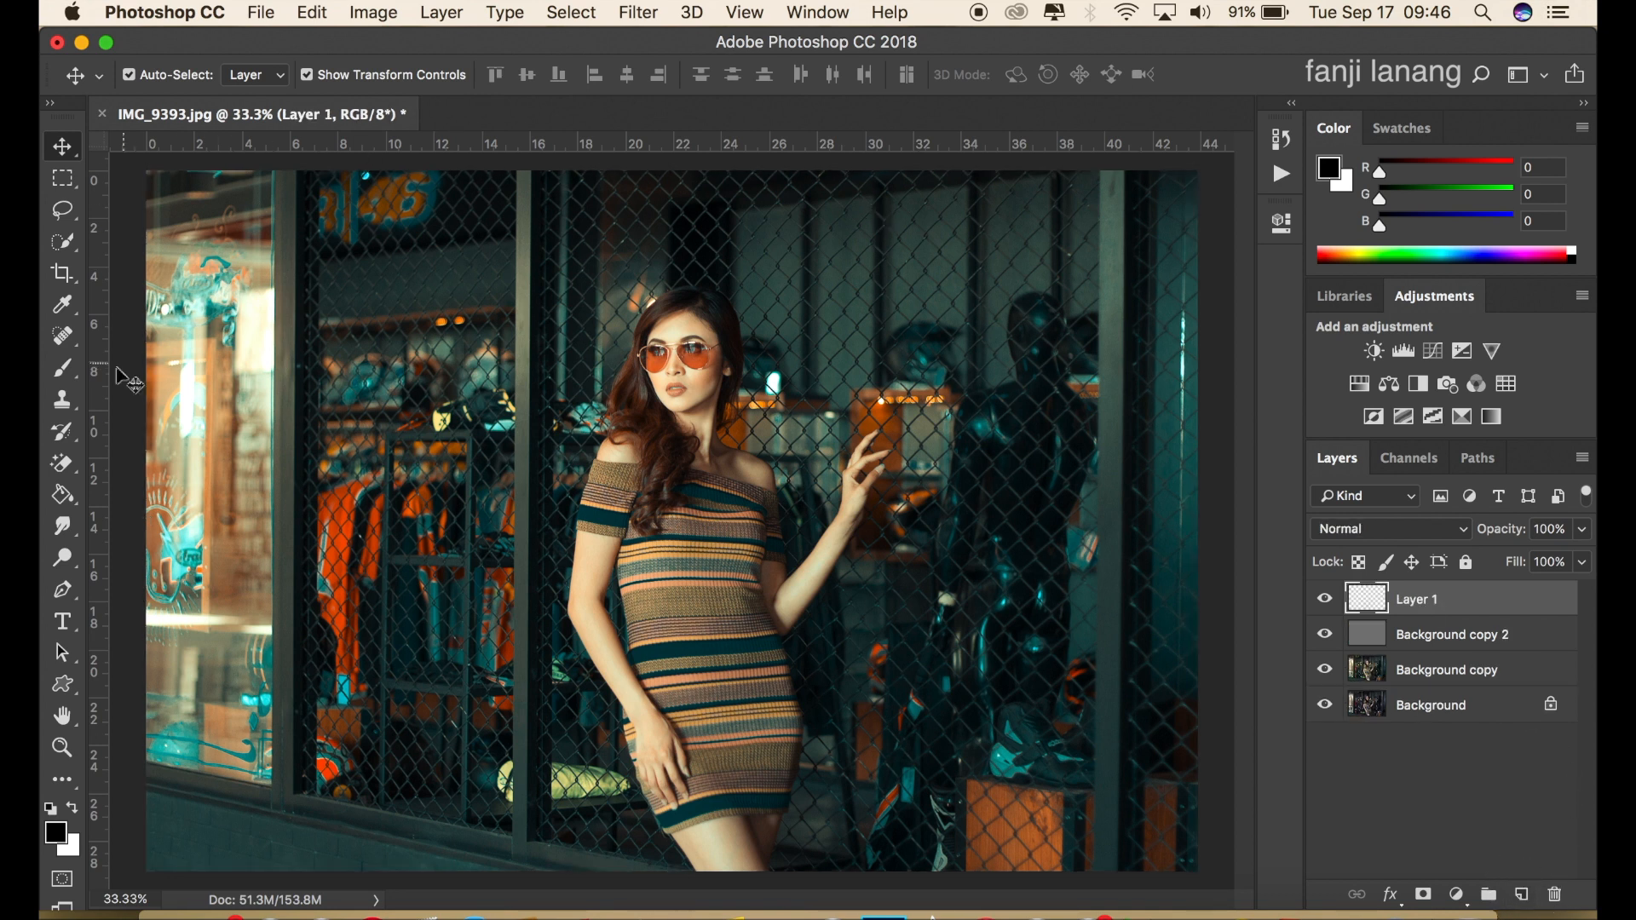
{"action": "left_click", "coordinate": [62, 371]}
{"action": "left_click", "coordinate": [164, 82]}
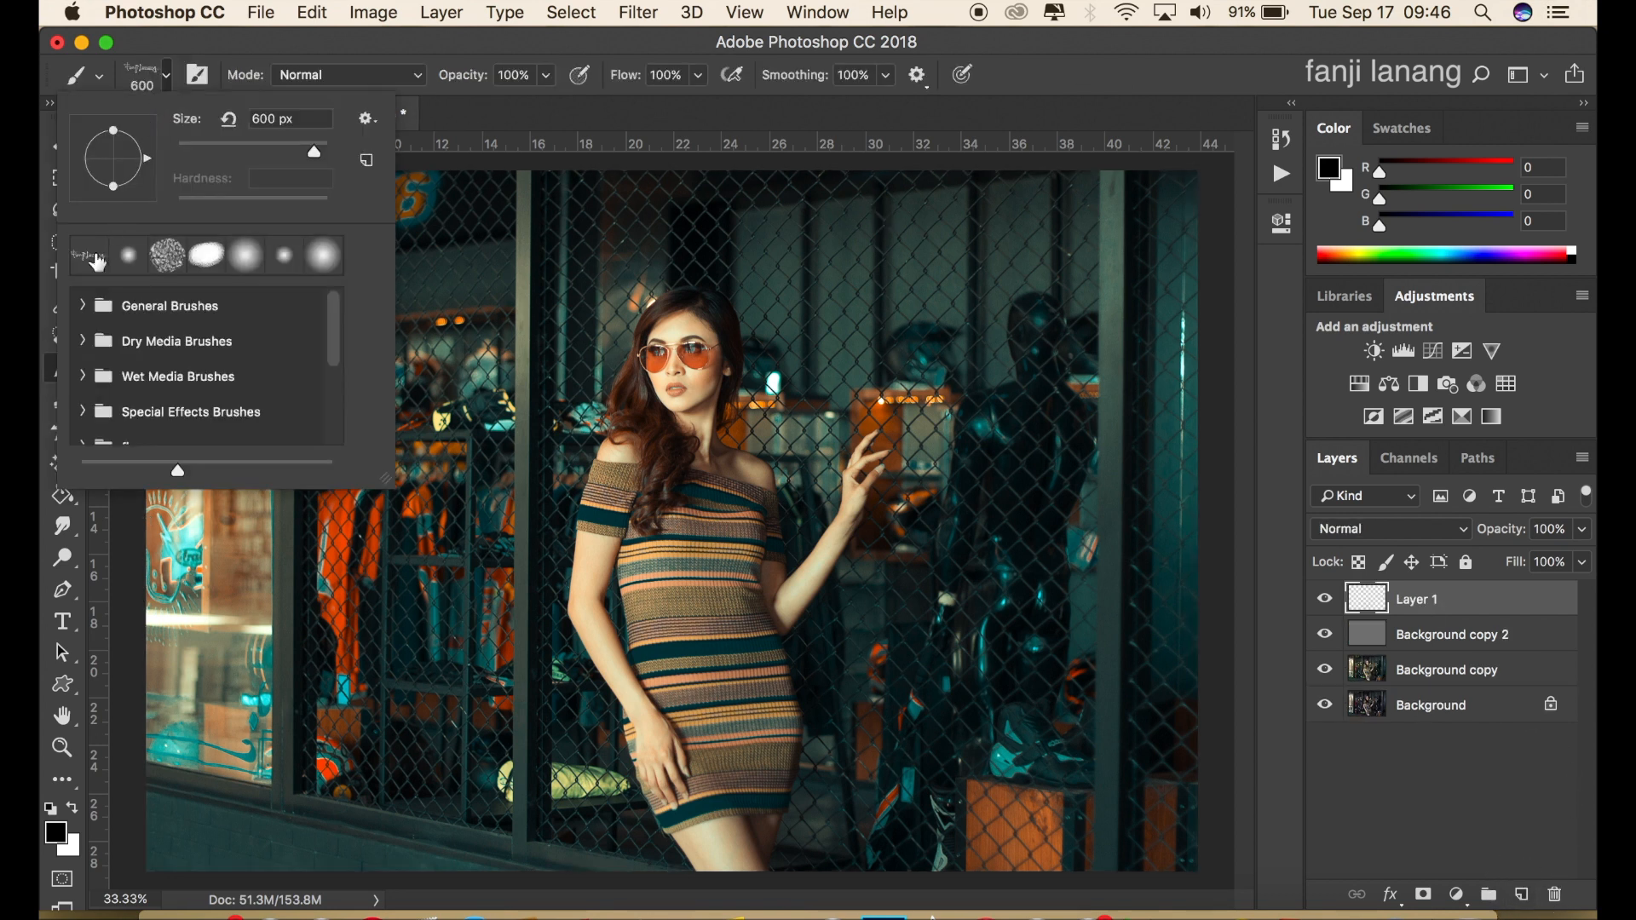
{"action": "left_click", "coordinate": [1130, 76]}
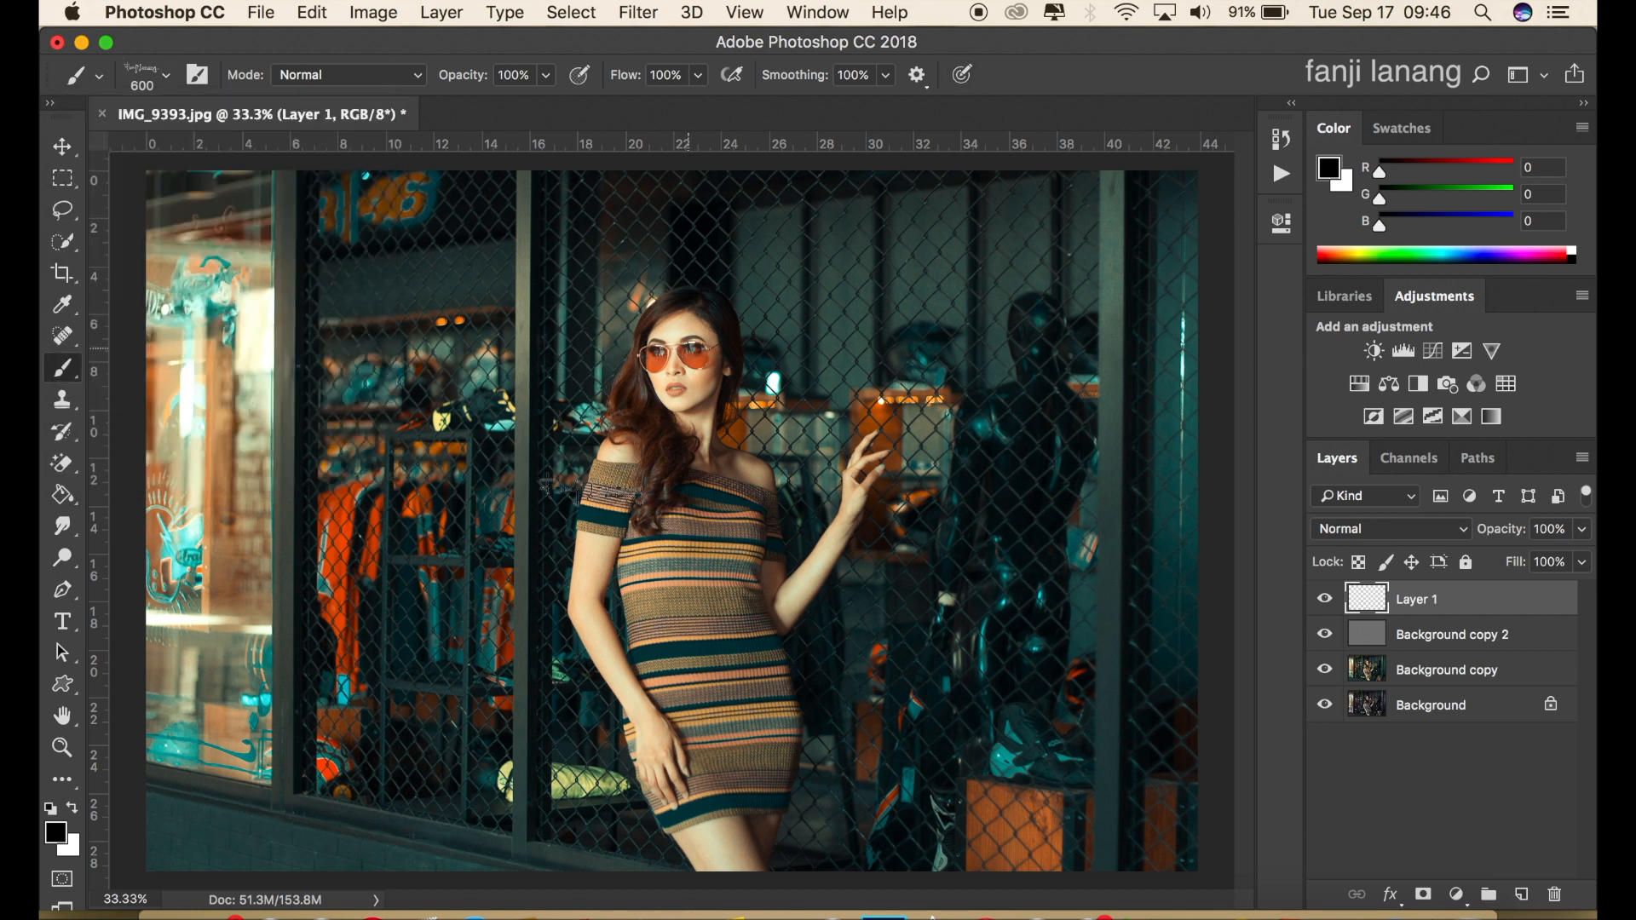
{"action": "left_click", "coordinate": [71, 806]}
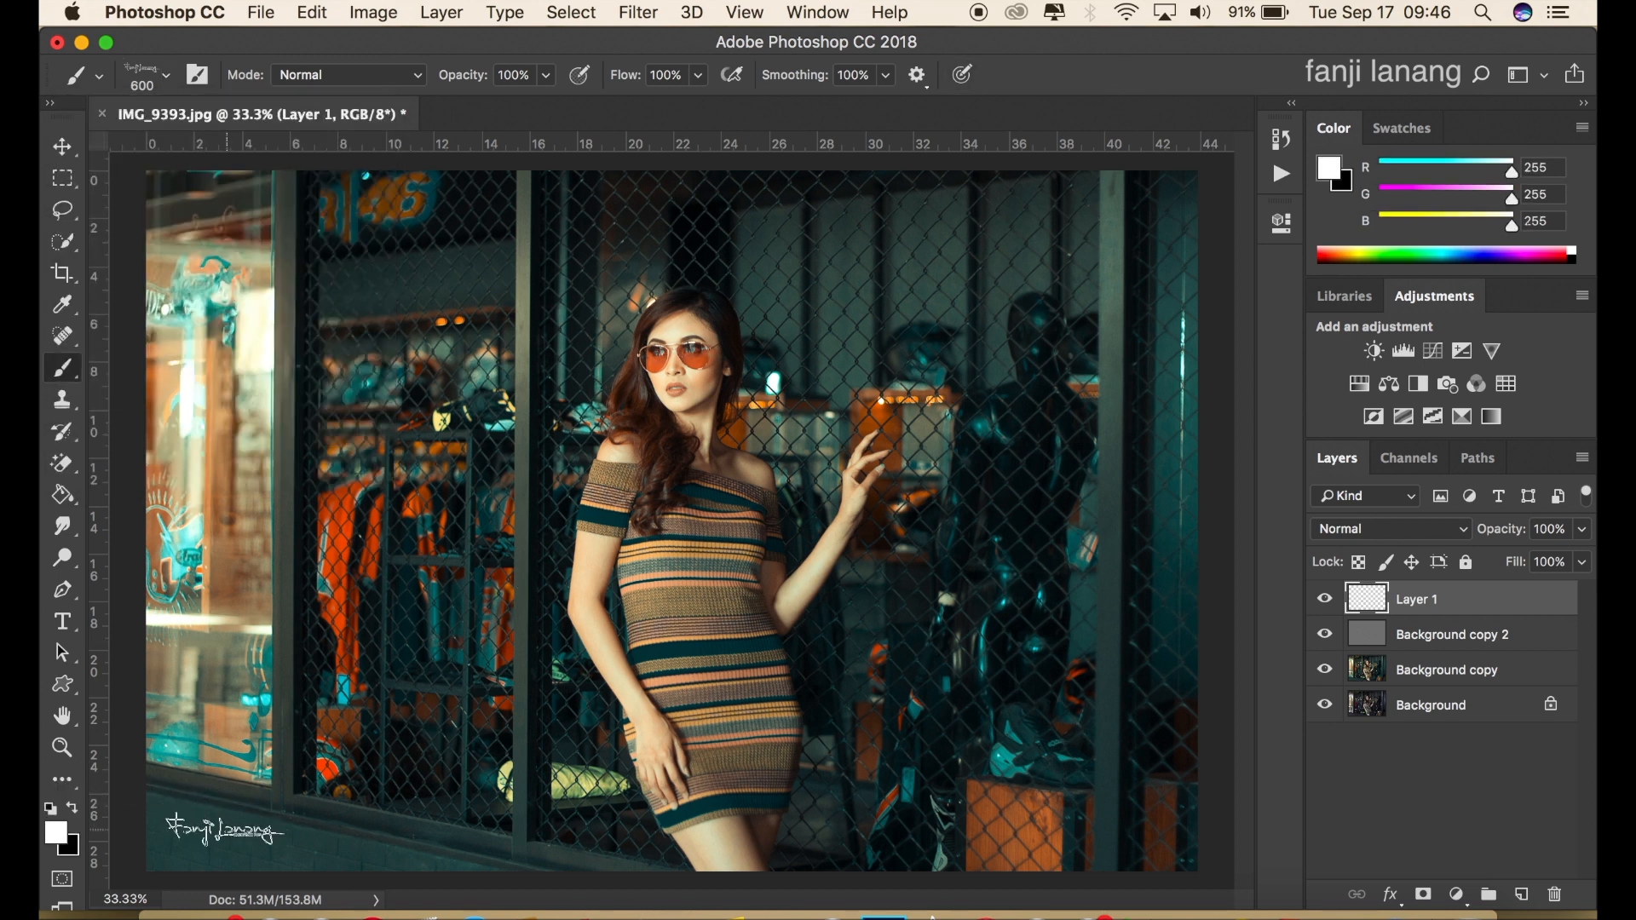